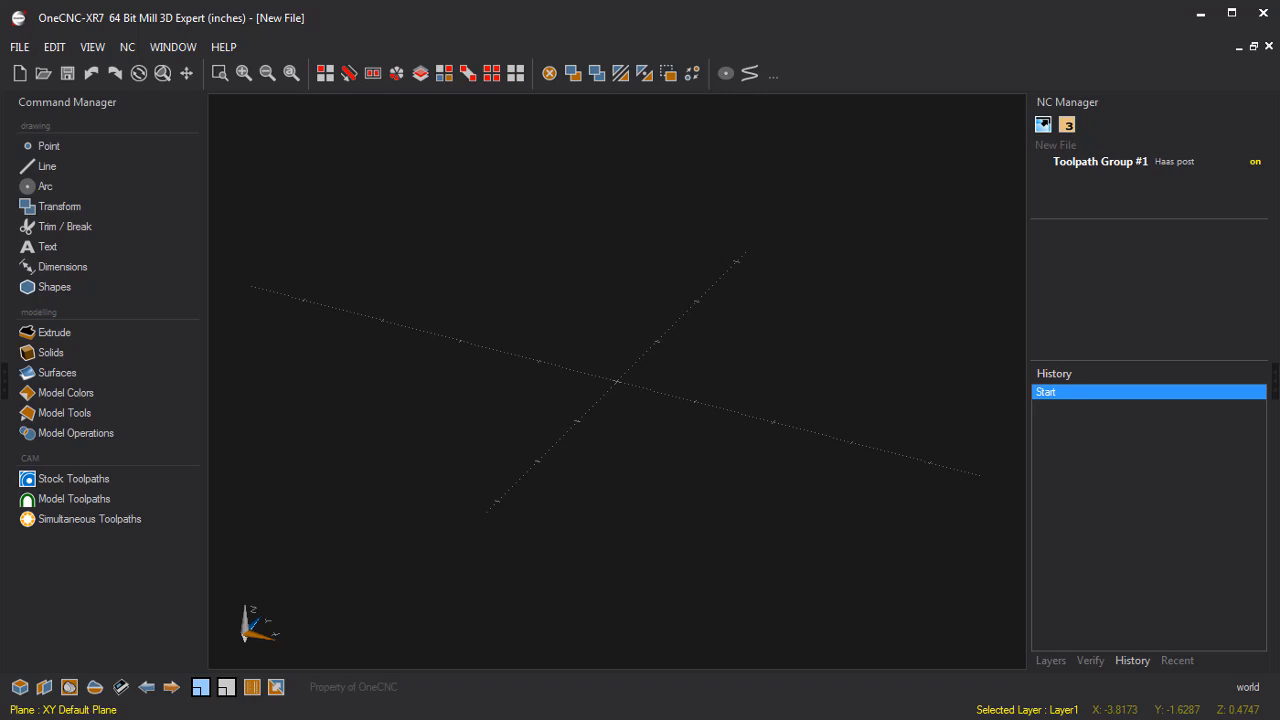
# Look through the Layers, Verify, History and Recent views, finishing with the operation history displayed
pyautogui.click(1046, 661)
pyautogui.click(1098, 662)
pyautogui.click(1133, 661)
pyautogui.click(1178, 661)
pyautogui.click(1050, 661)
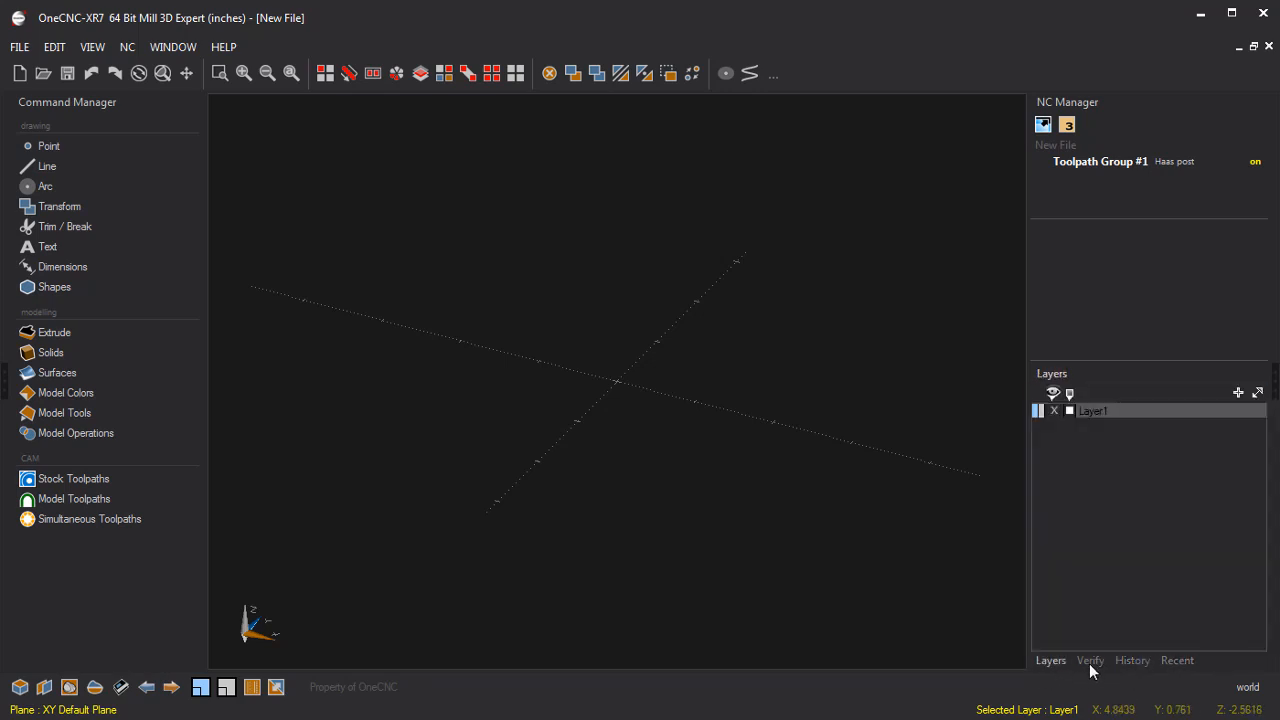
pyautogui.click(1092, 661)
pyautogui.click(1131, 661)
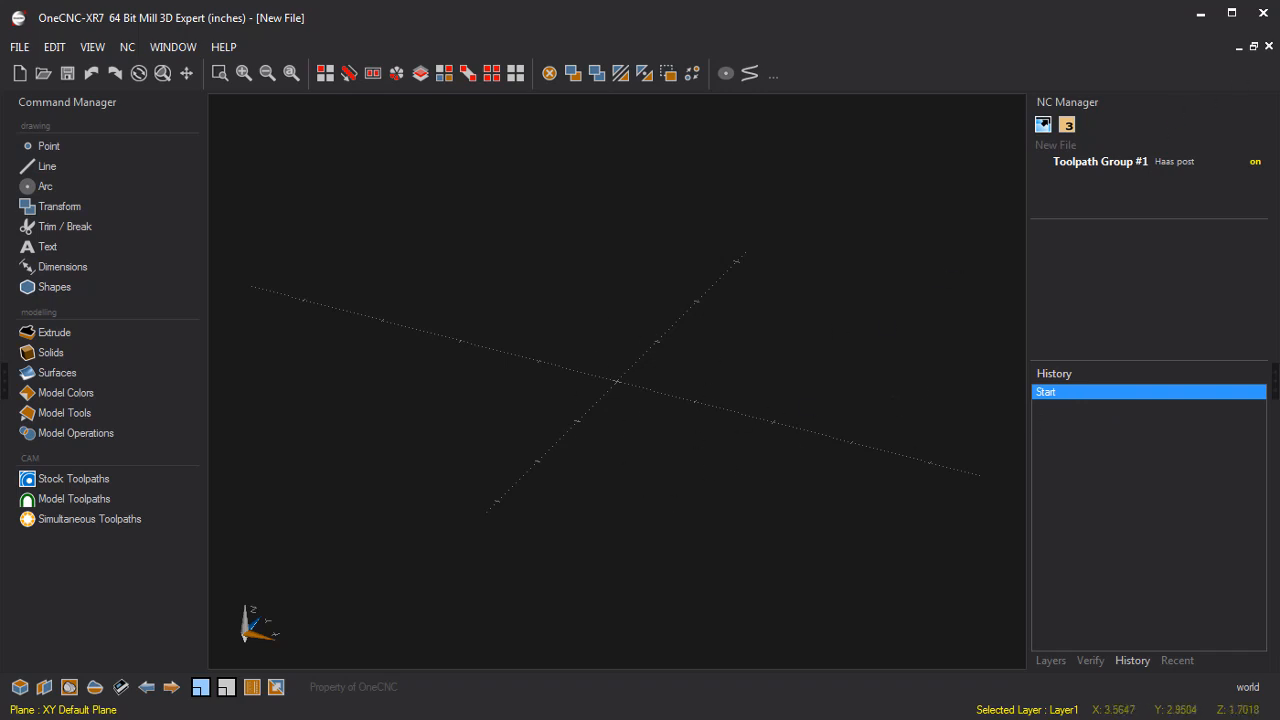
# Replace the open empty drawing with a new file and place three separate points behind the X axis
pyautogui.click(1267, 48)
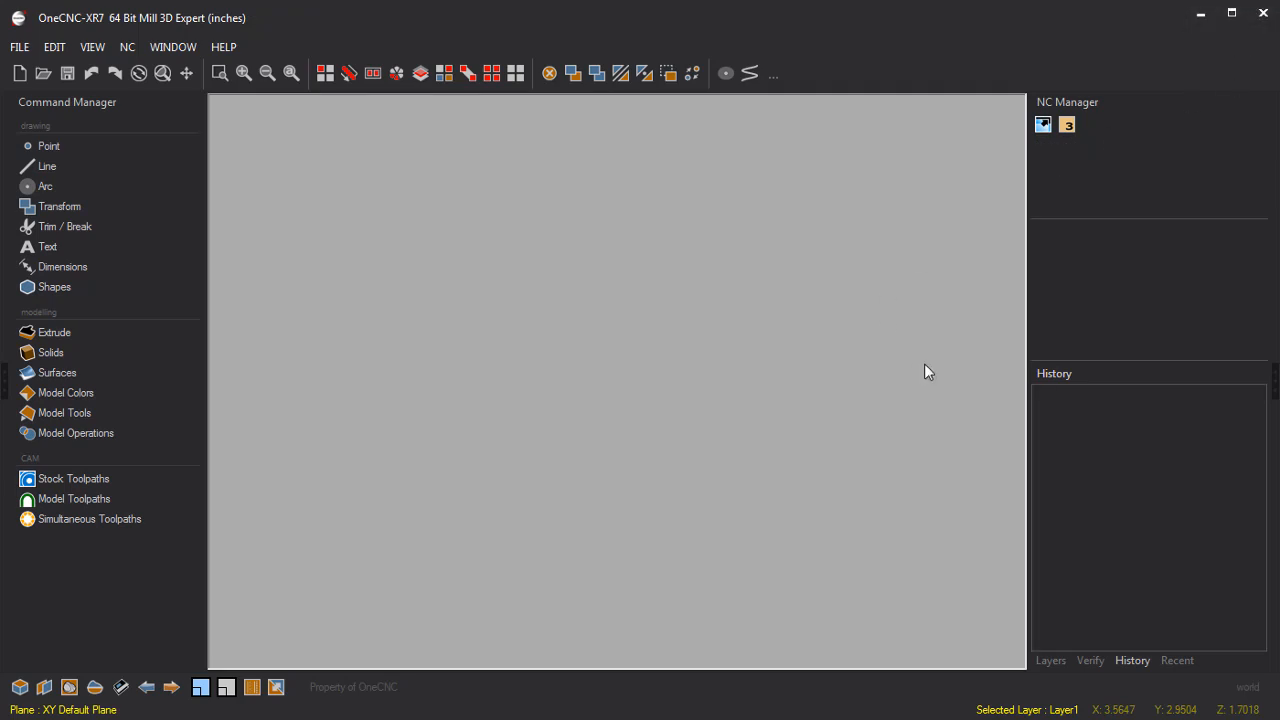
pyautogui.click(19, 73)
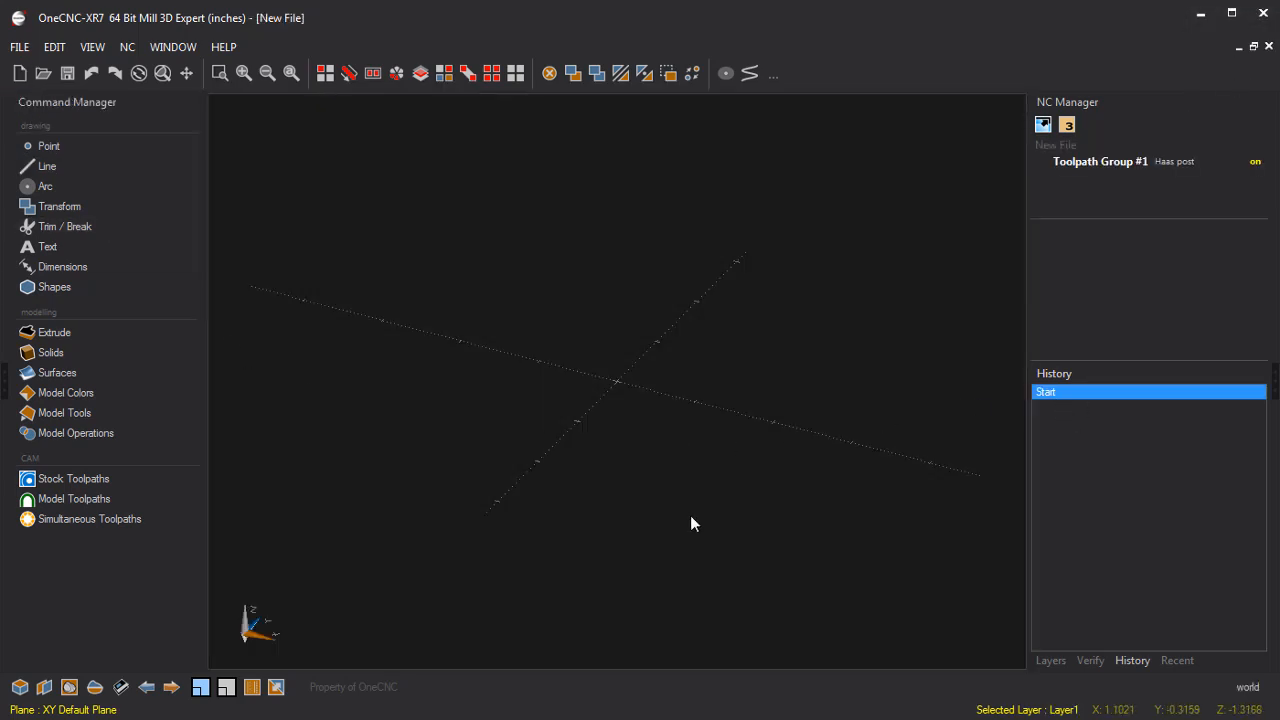
pyautogui.click(57, 145)
pyautogui.click(418, 210)
pyautogui.click(580, 220)
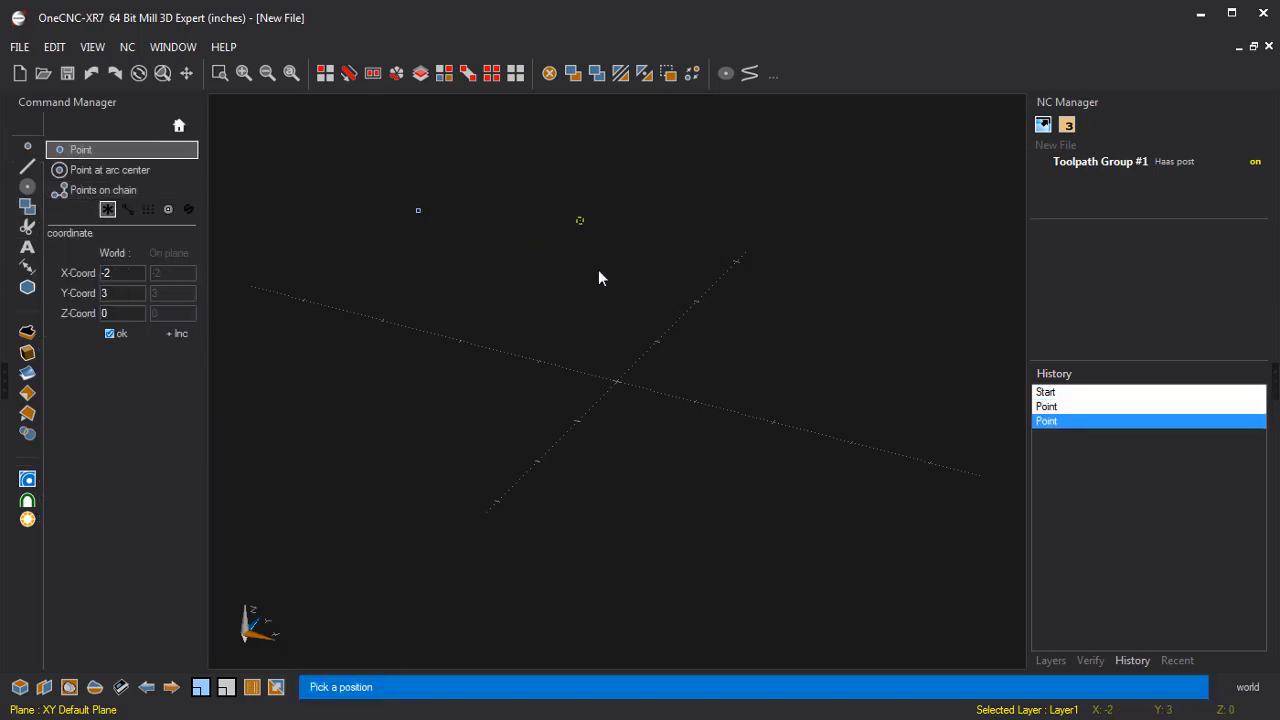
pyautogui.click(608, 303)
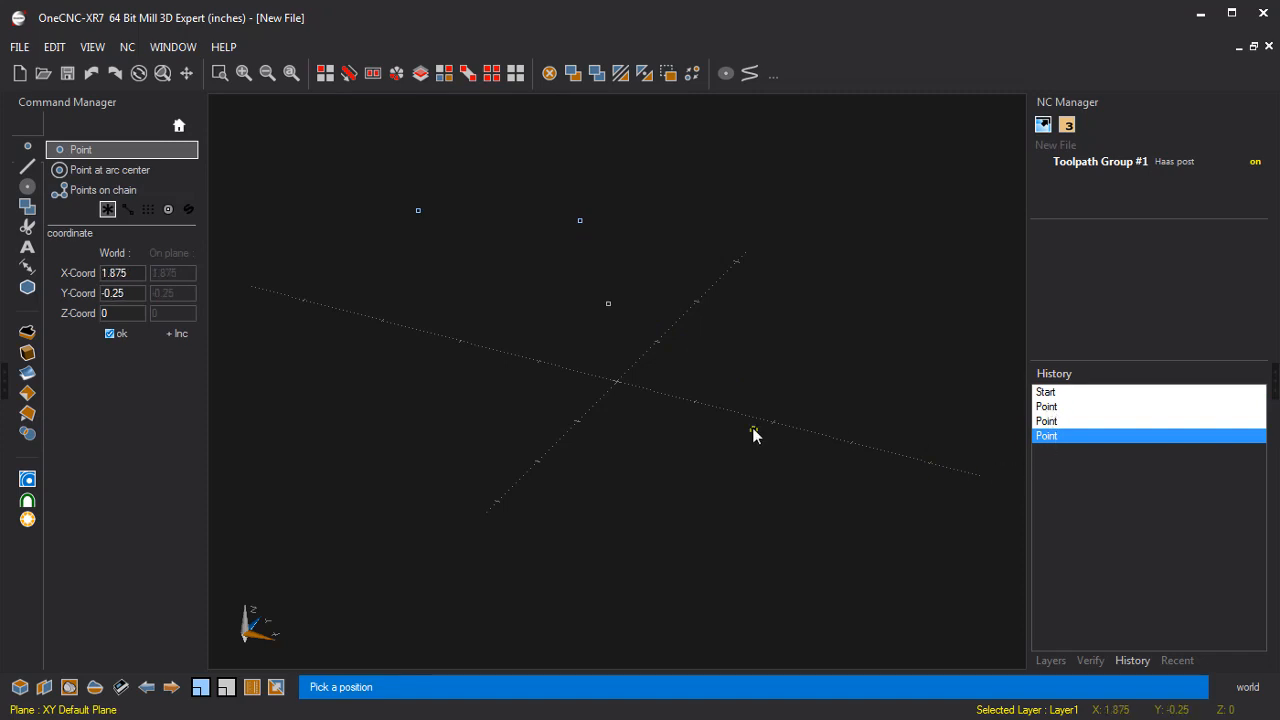
# Draw three separate circles of diameter 2 in front of the points, the last one centred at X 2, Y -0.5
pyautogui.click(27, 186)
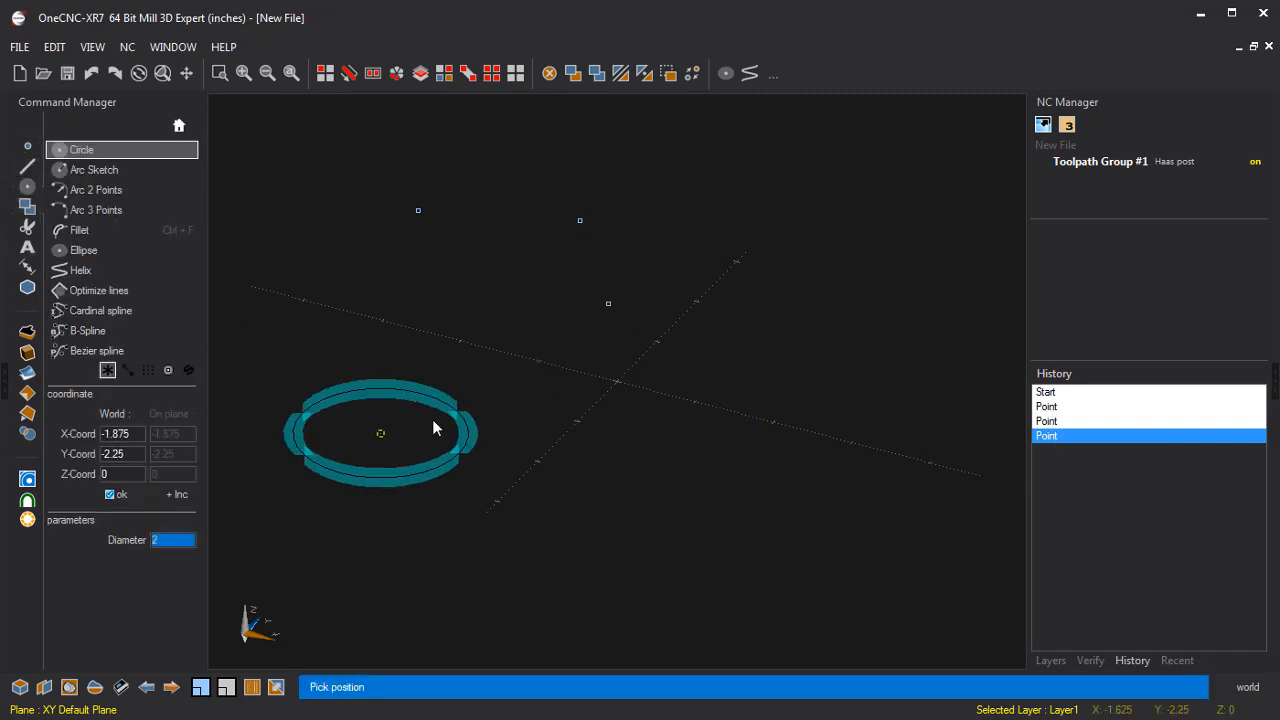
pyautogui.click(381, 370)
pyautogui.click(555, 540)
pyautogui.click(753, 441)
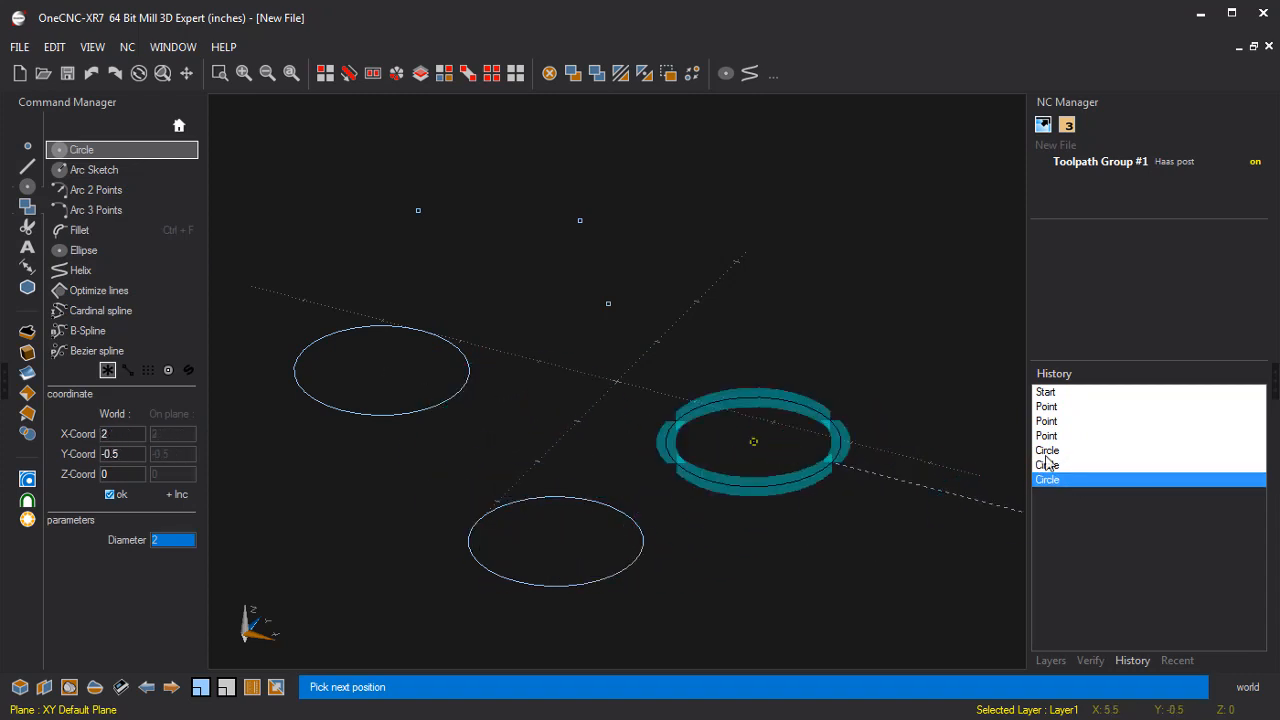
# Draw a line along the negative X axis to the origin and another from the origin along the Y axis to Y 2
pyautogui.click(27, 166)
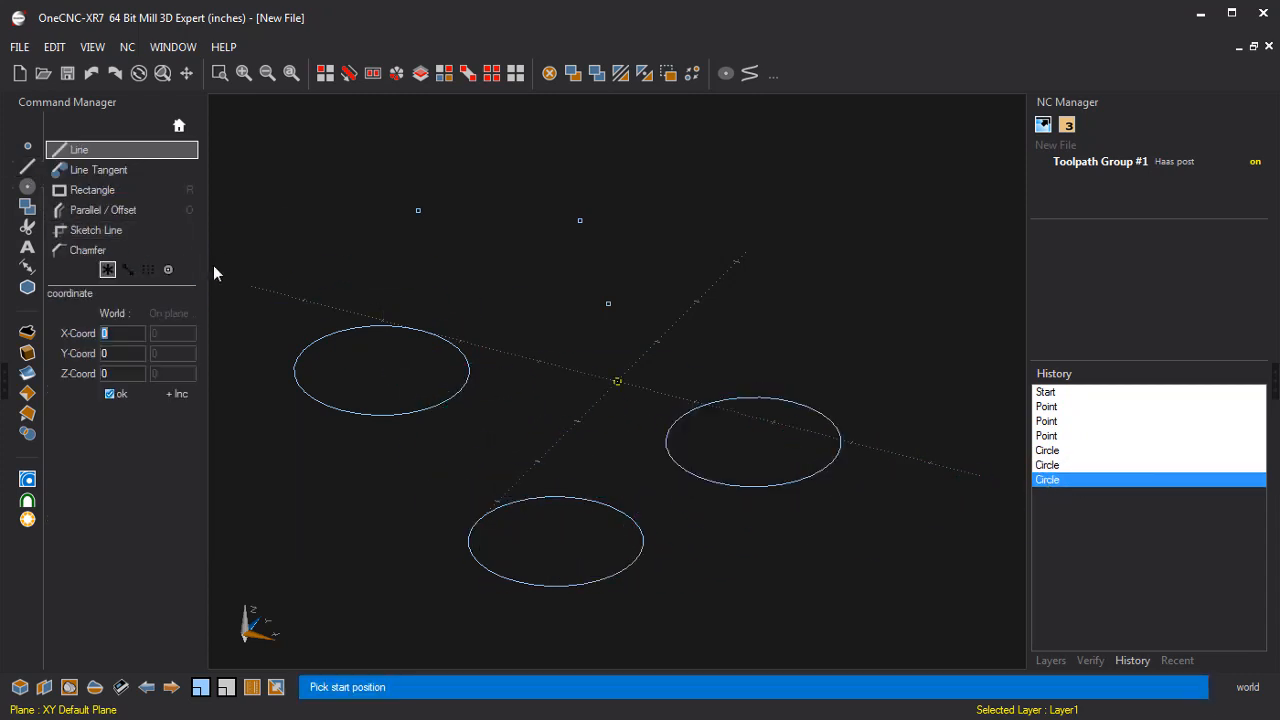
pyautogui.click(265, 289)
pyautogui.click(617, 381)
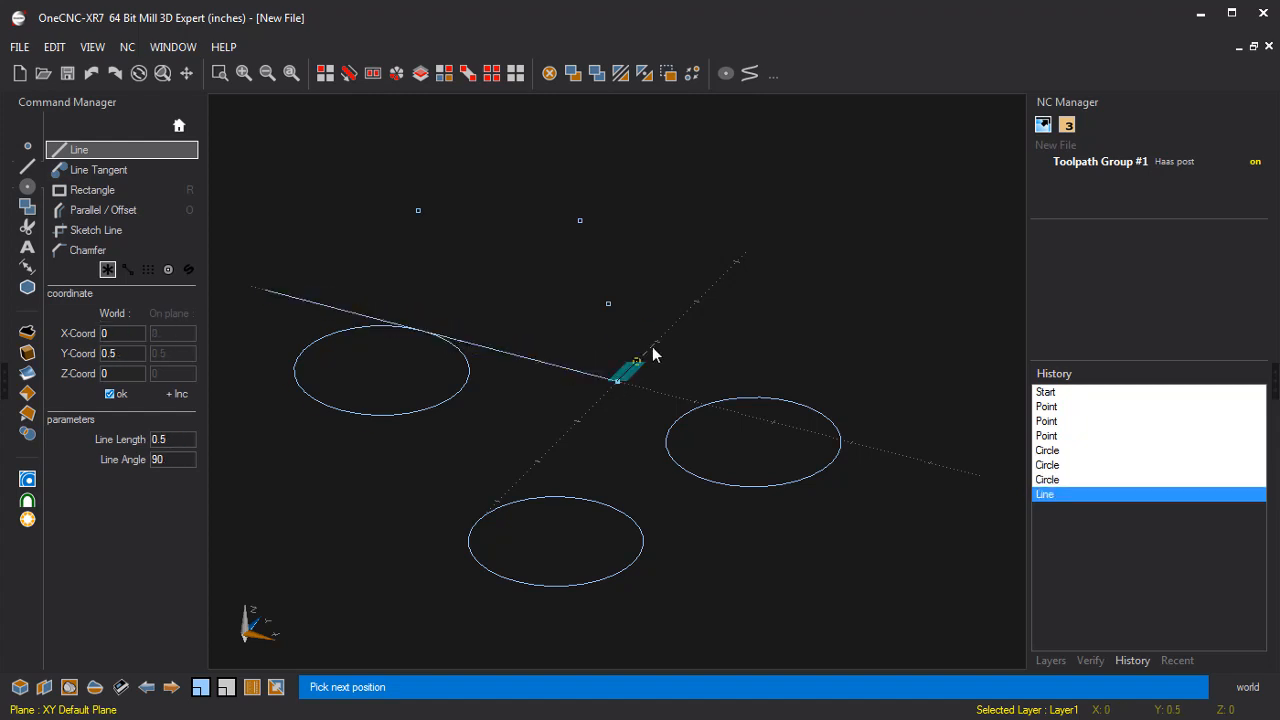
pyautogui.click(695, 303)
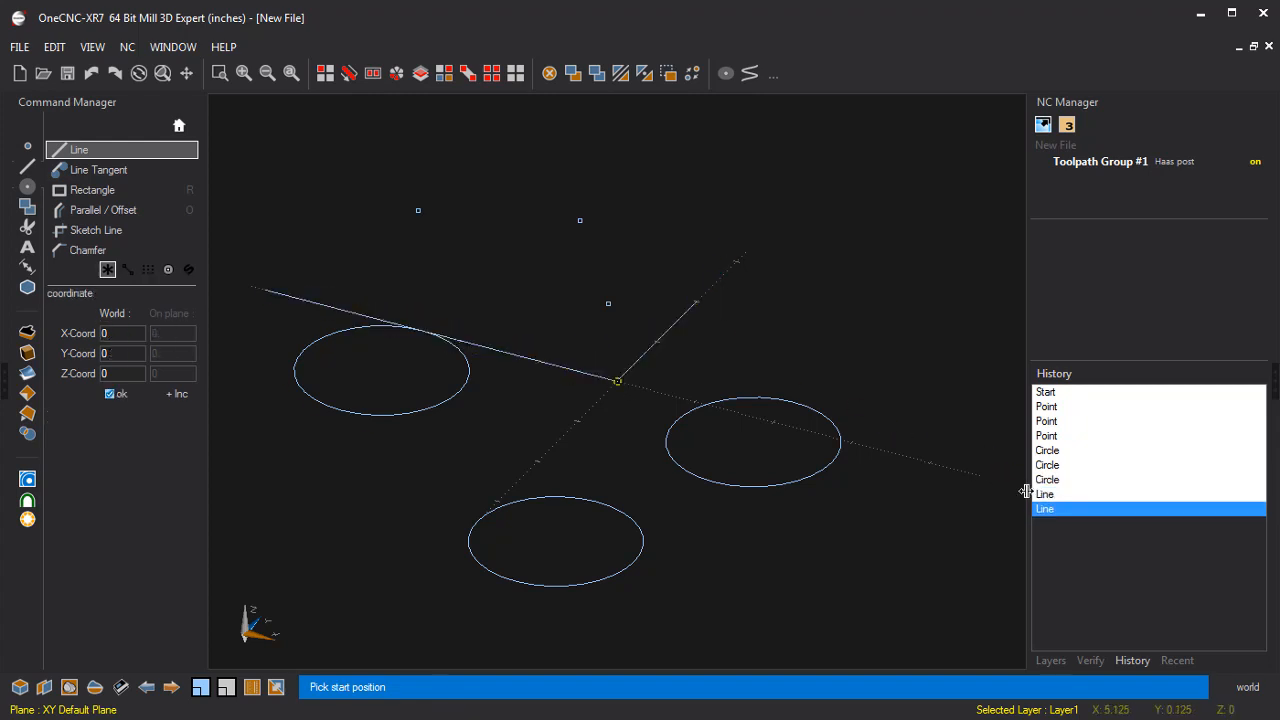
# Draw a six-sided polygon centred at X -2, Y -4.5, in front of the circles
pyautogui.click(27, 287)
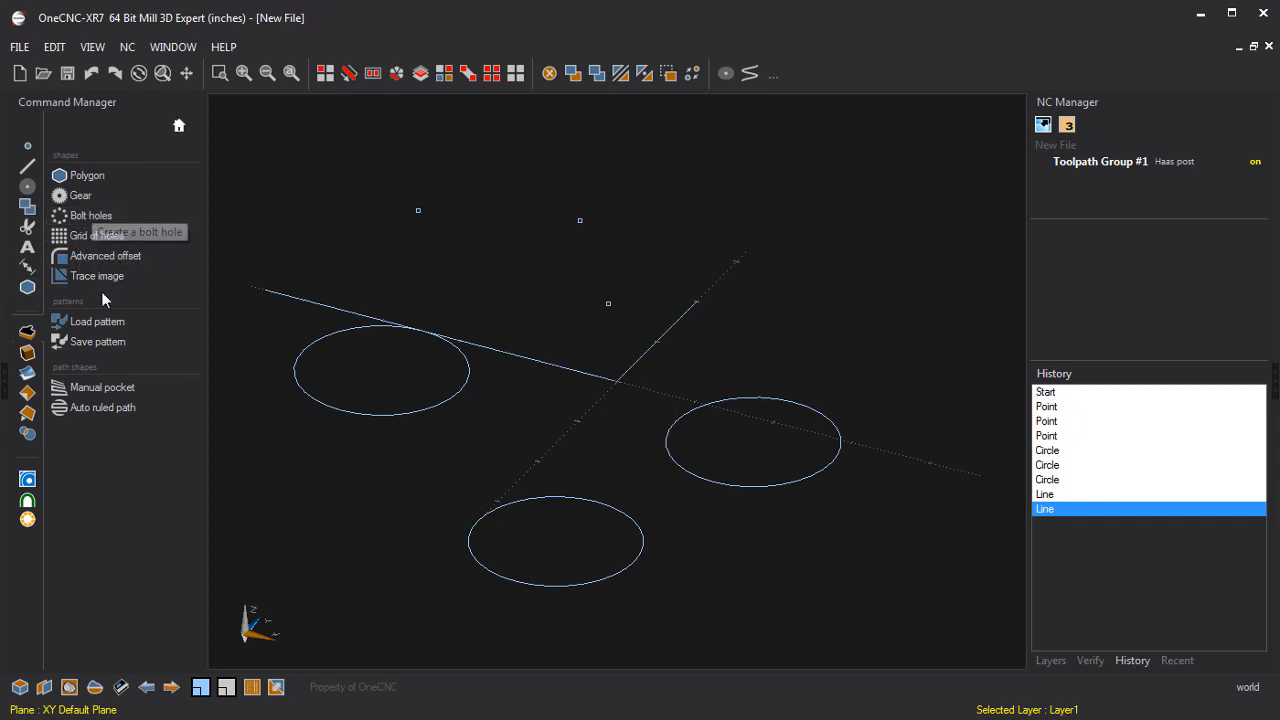
pyautogui.click(88, 178)
pyautogui.click(287, 513)
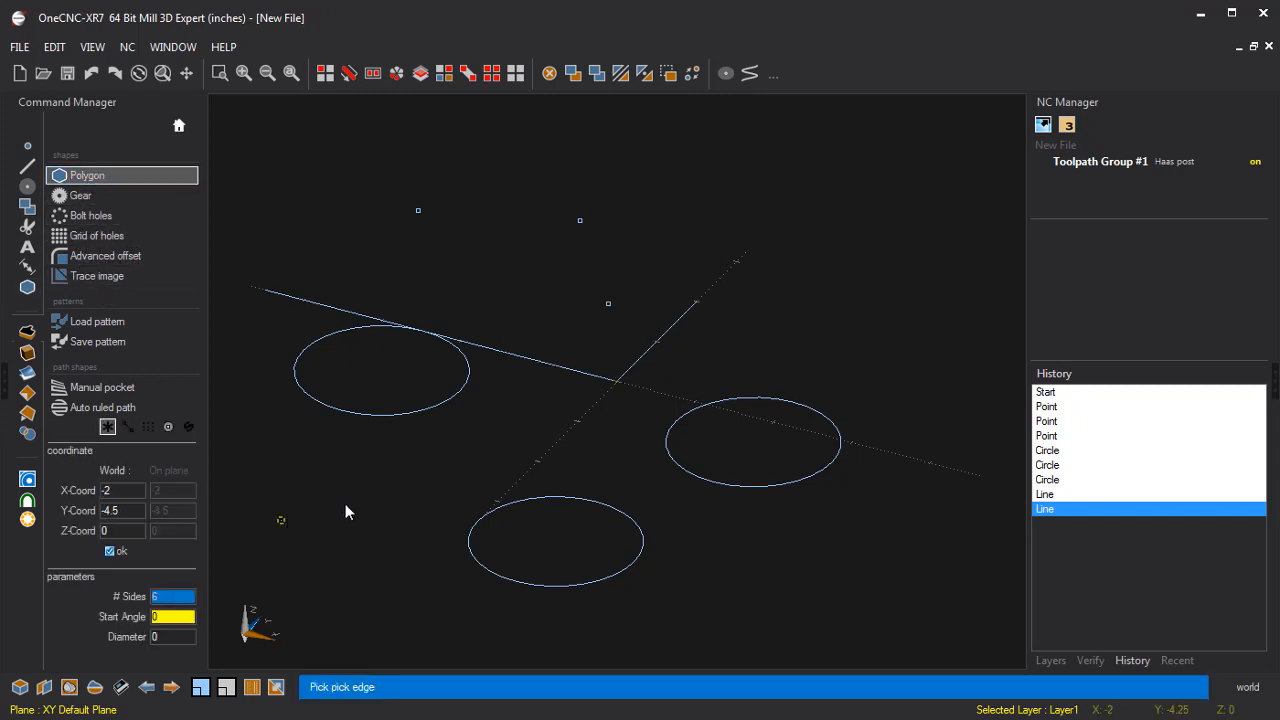
pyautogui.click(348, 514)
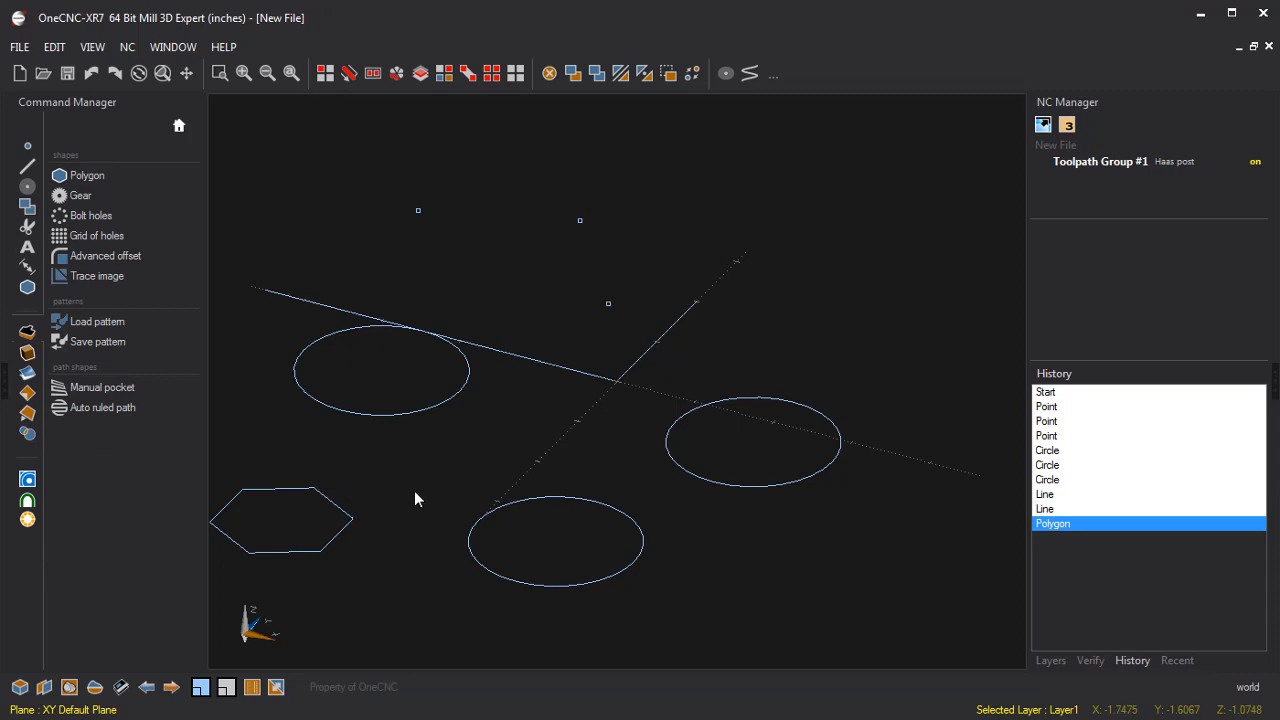
# Extrude the circle nearest the negative X axis line as curves with a height of -0.875 and taper angle 0
pyautogui.moveTo(501, 485); pyautogui.dragTo(578, 403, button='middle')
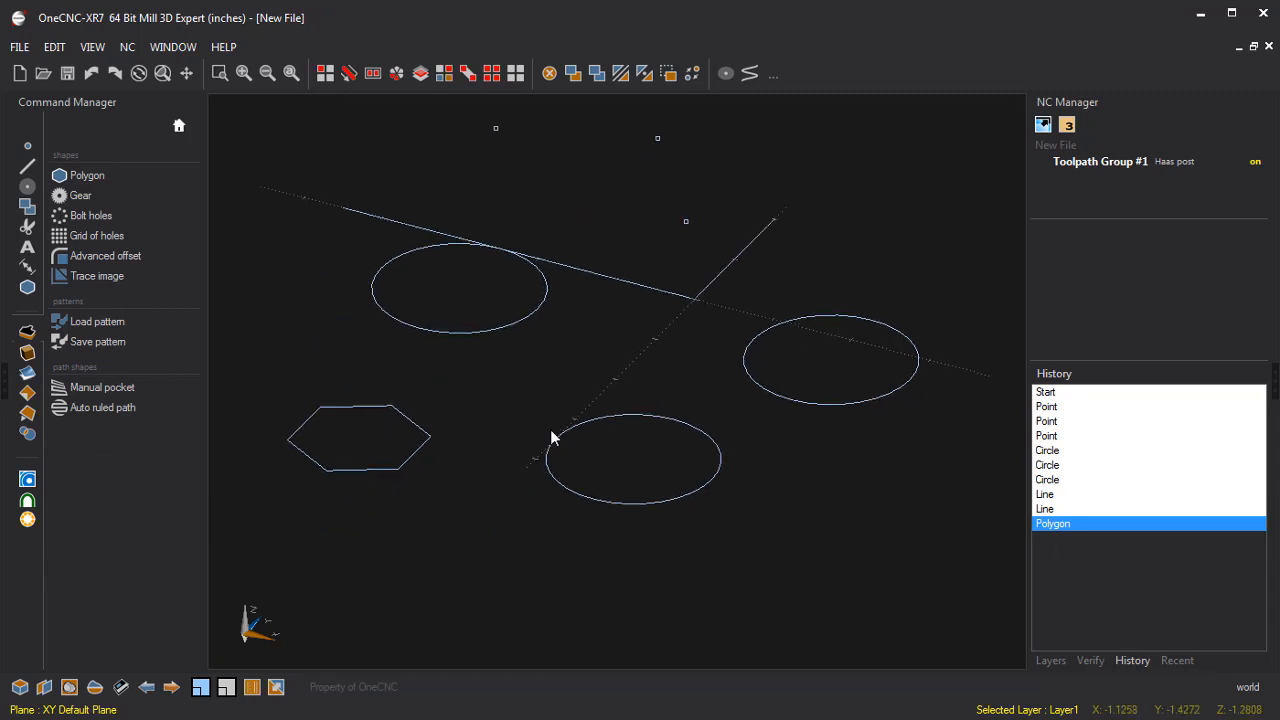
pyautogui.click(80, 400)
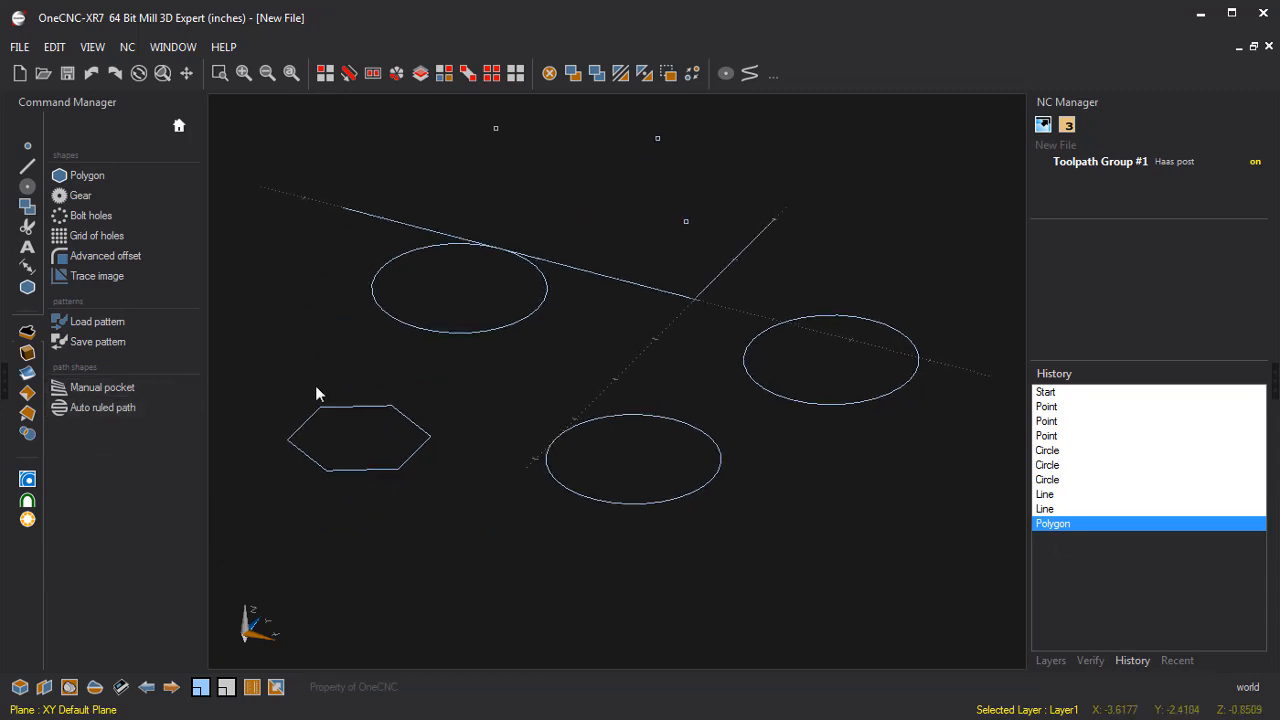
pyautogui.click(420, 331)
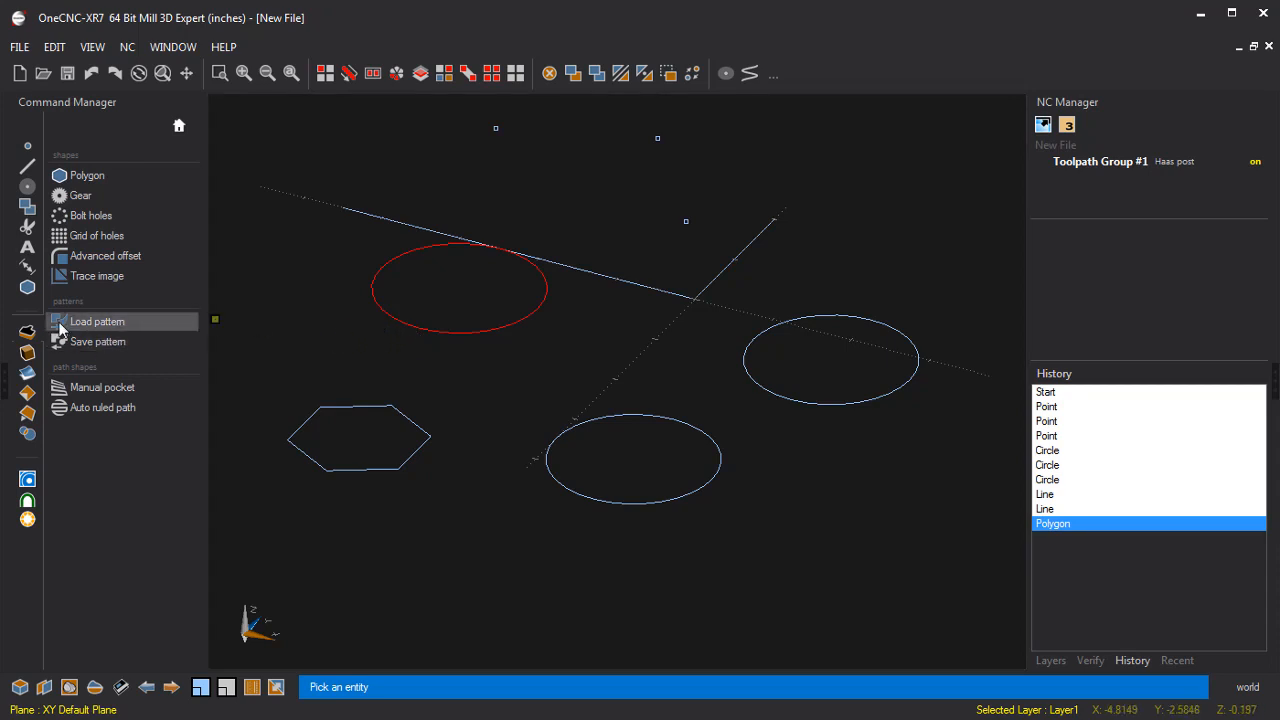
pyautogui.click(27, 331)
pyautogui.click(120, 206)
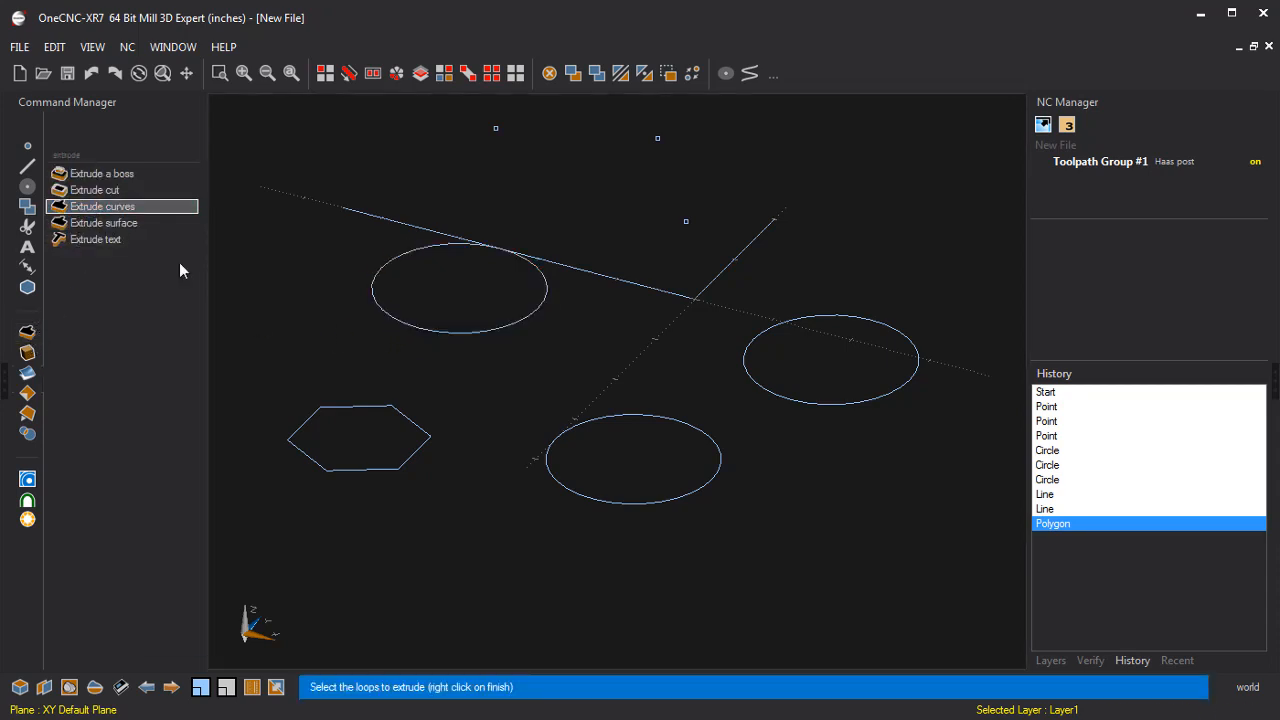
pyautogui.click(386, 313)
pyautogui.rightClick(400, 338)
pyautogui.click(411, 350)
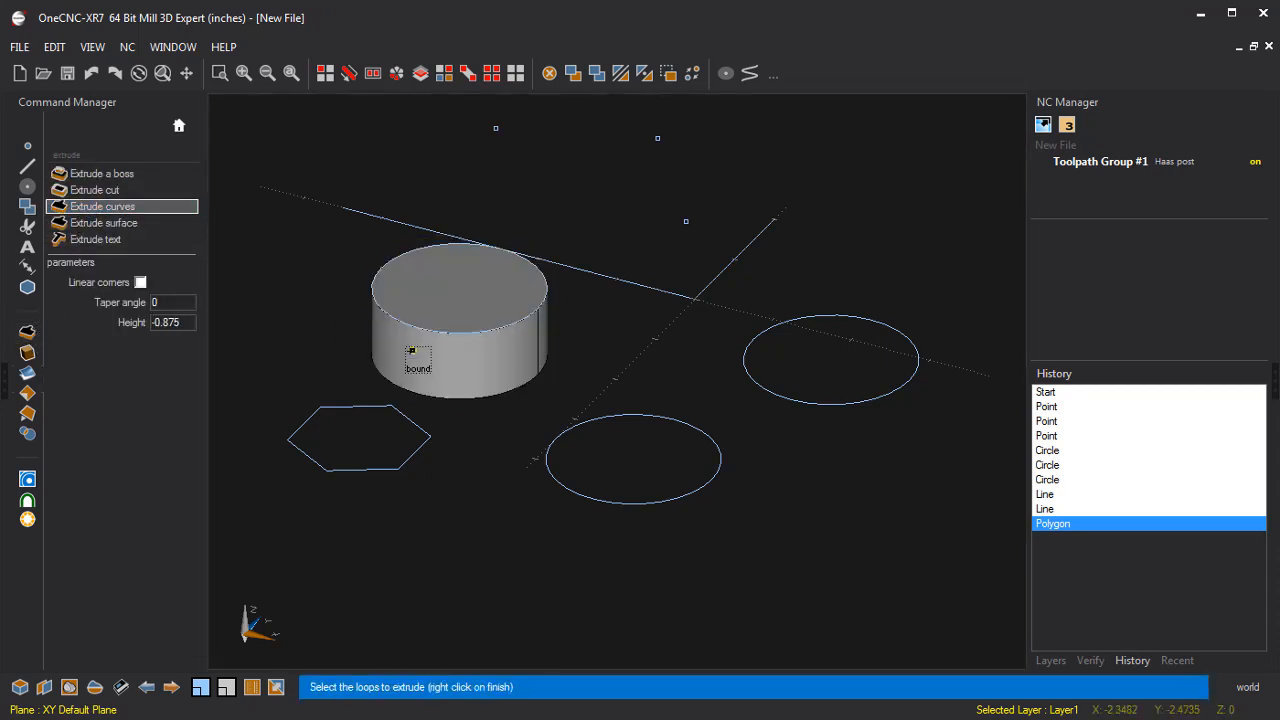
pyautogui.press('Escape')
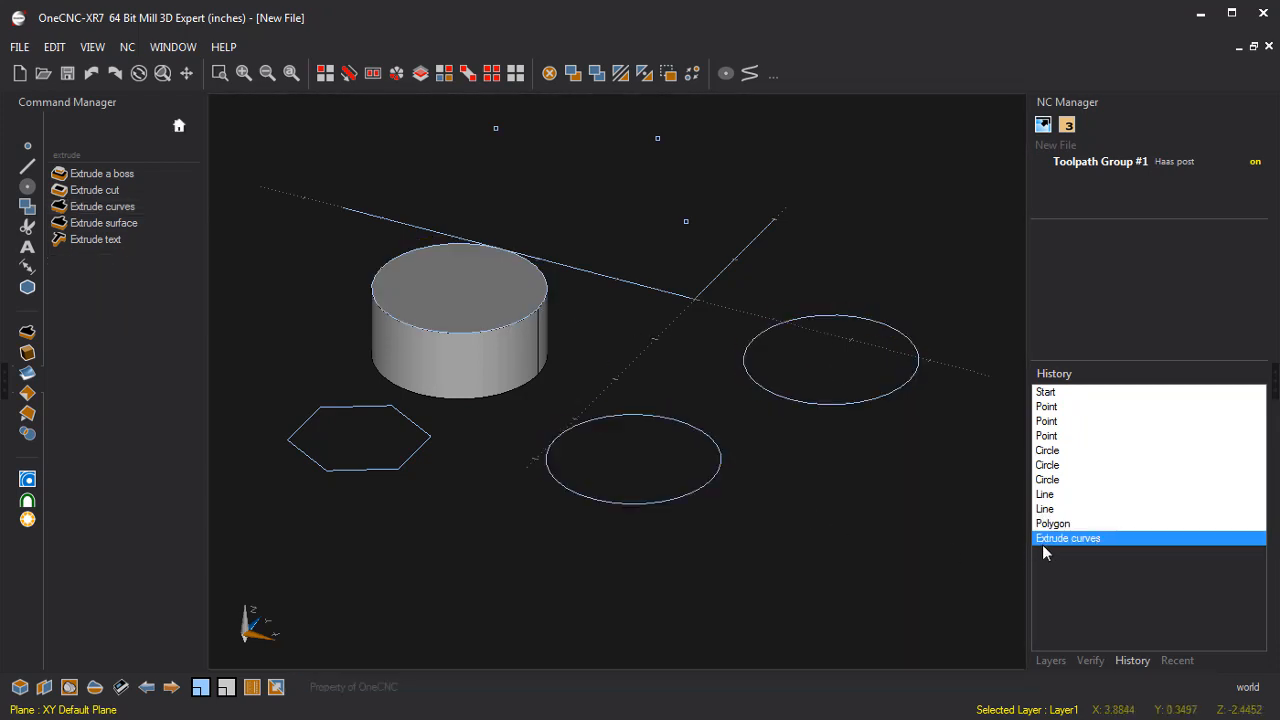
# Move the circle centred at X 2, Y -0.5 by its centre to the line end at X 0, Y 2
pyautogui.press('Delete')
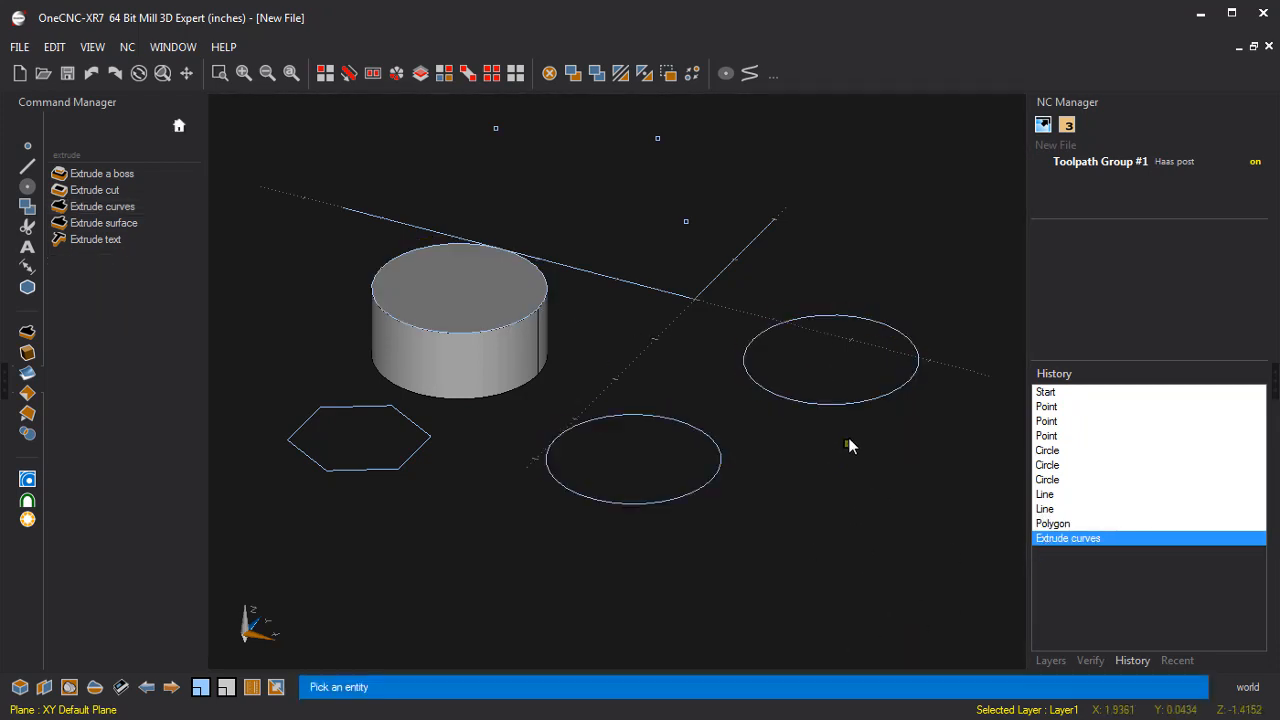
pyautogui.click(849, 404)
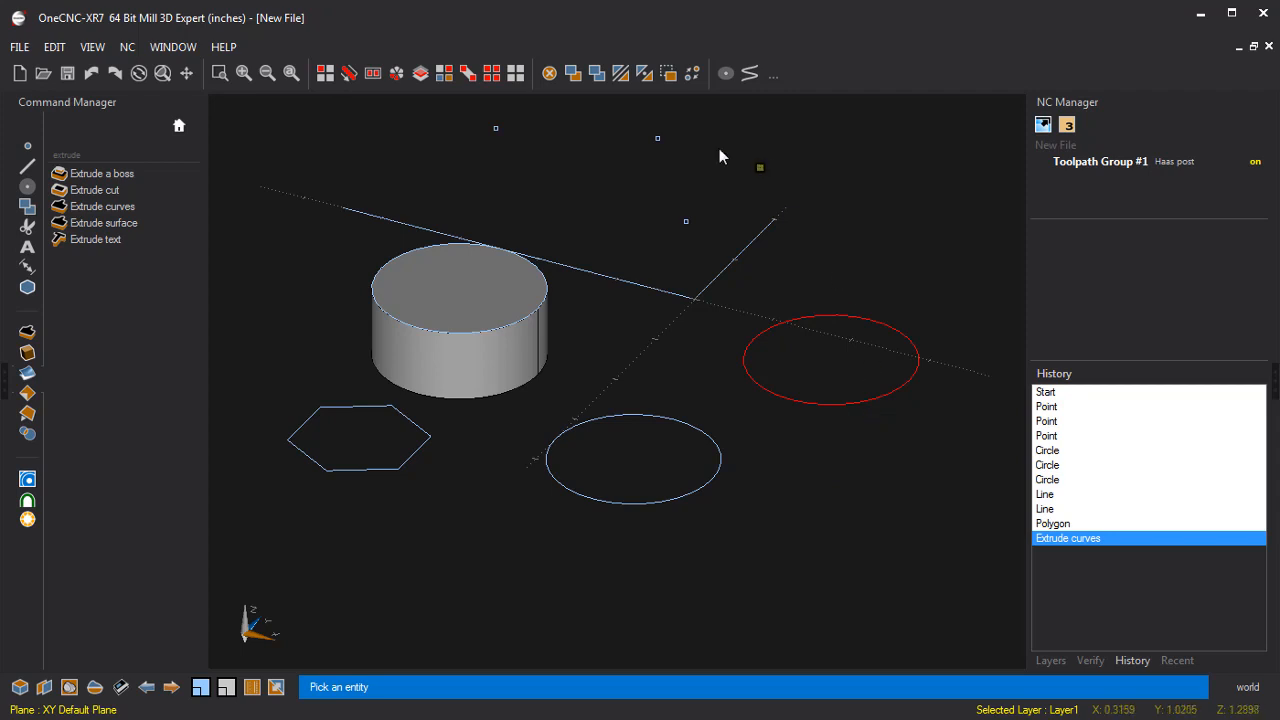
pyautogui.click(572, 73)
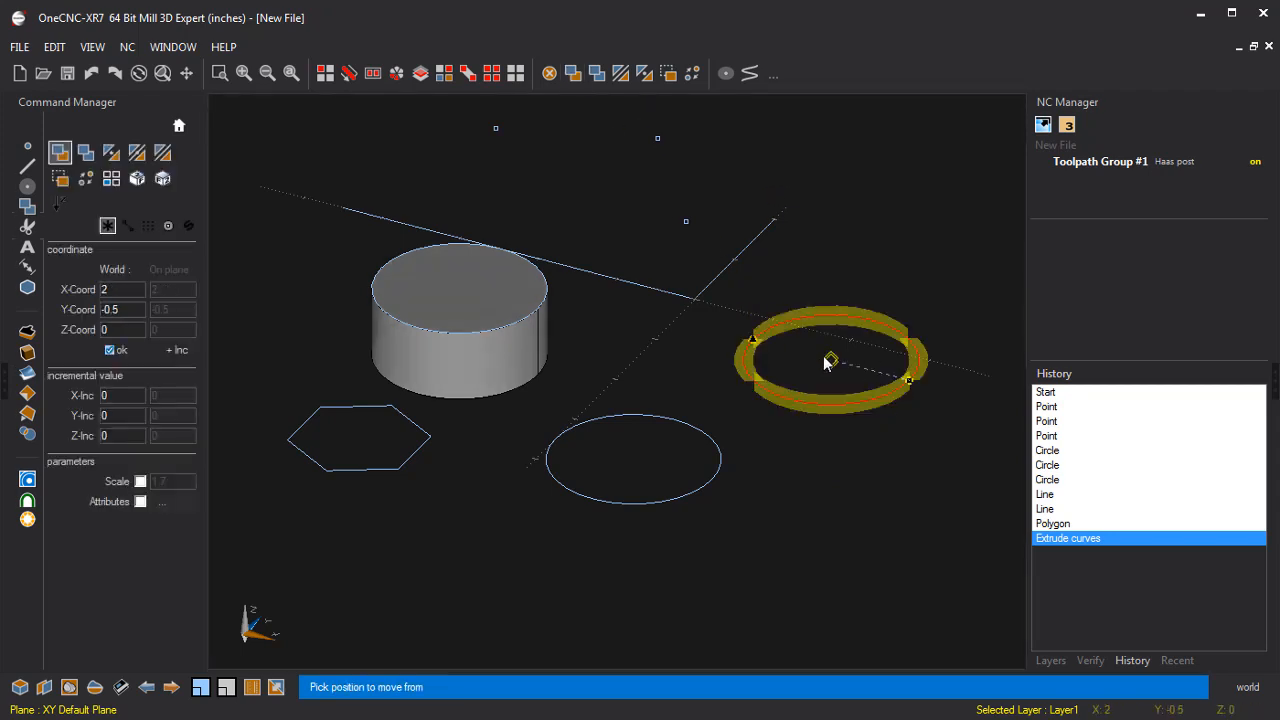
pyautogui.click(828, 361)
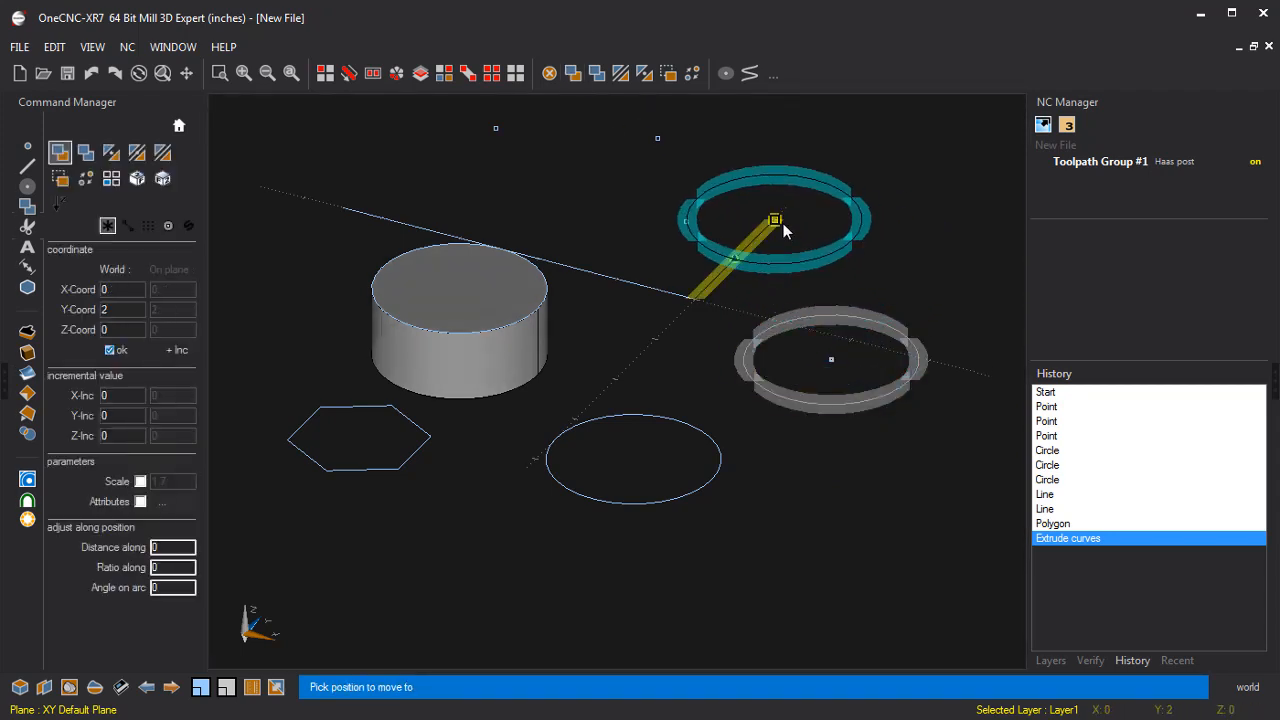
pyautogui.click(783, 223)
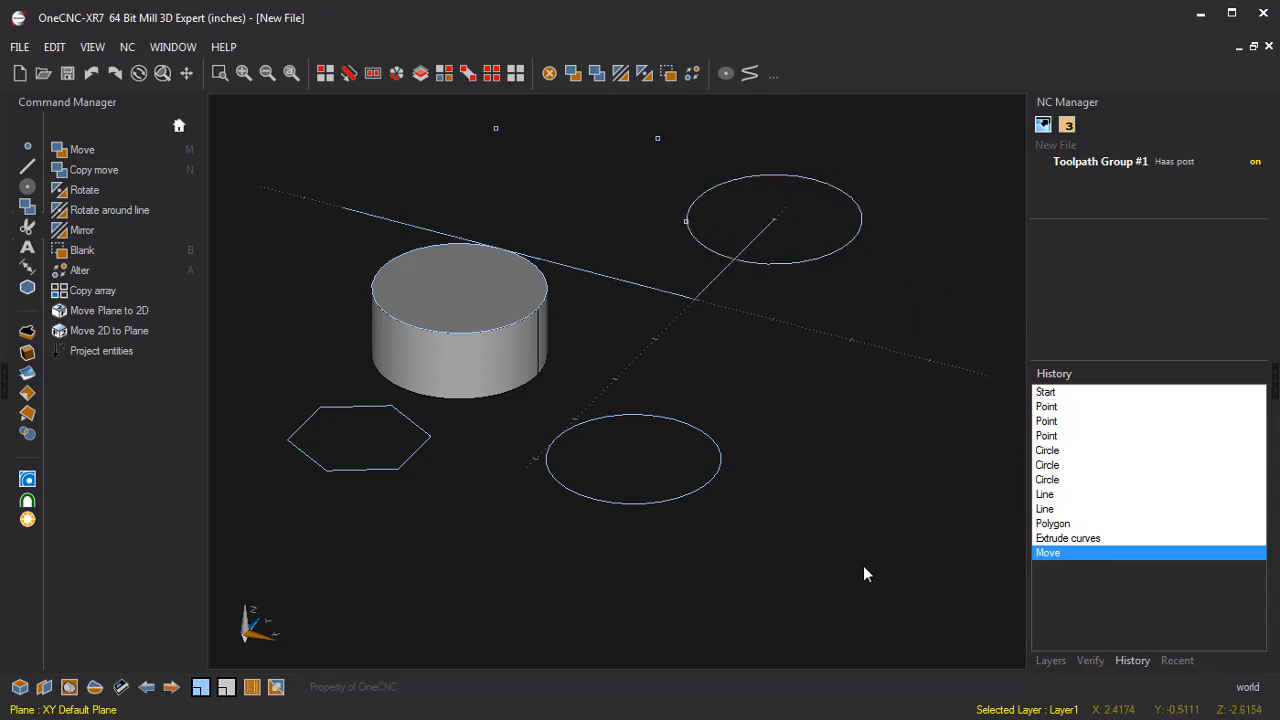
# Roll the model history back to the second point, the first point and finally the start
pyautogui.click(1047, 421)
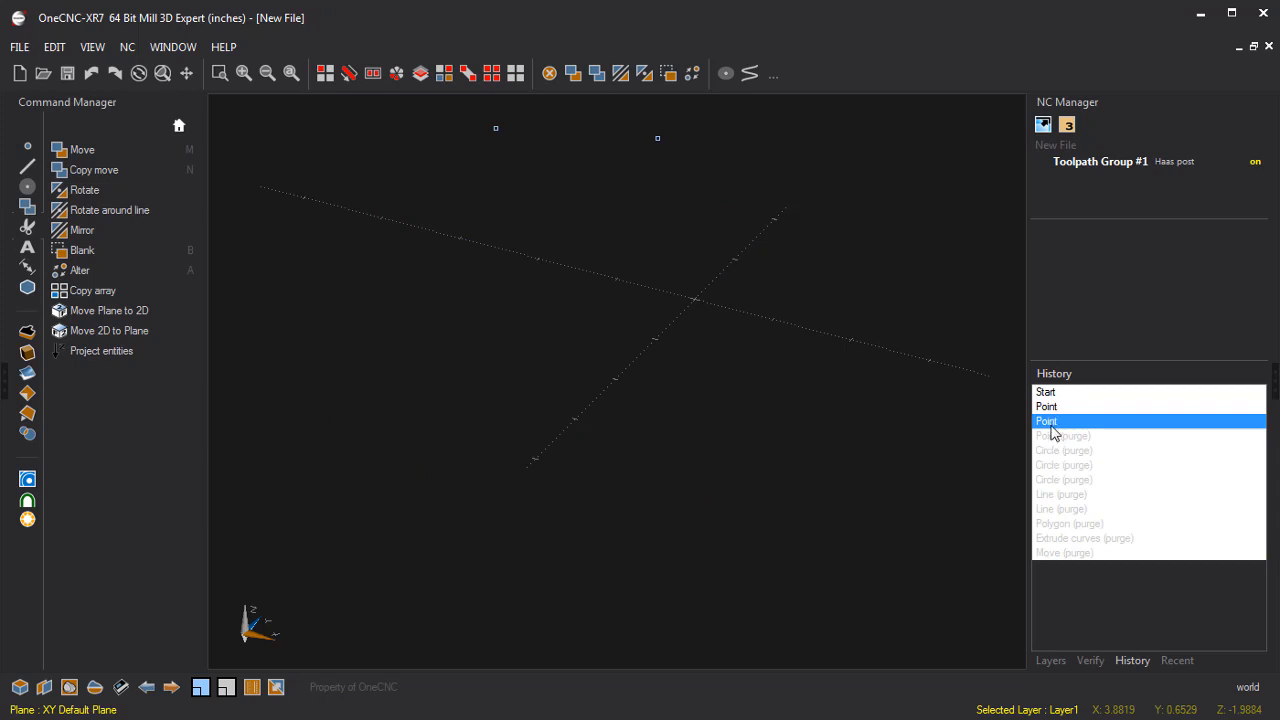
pyautogui.click(1047, 407)
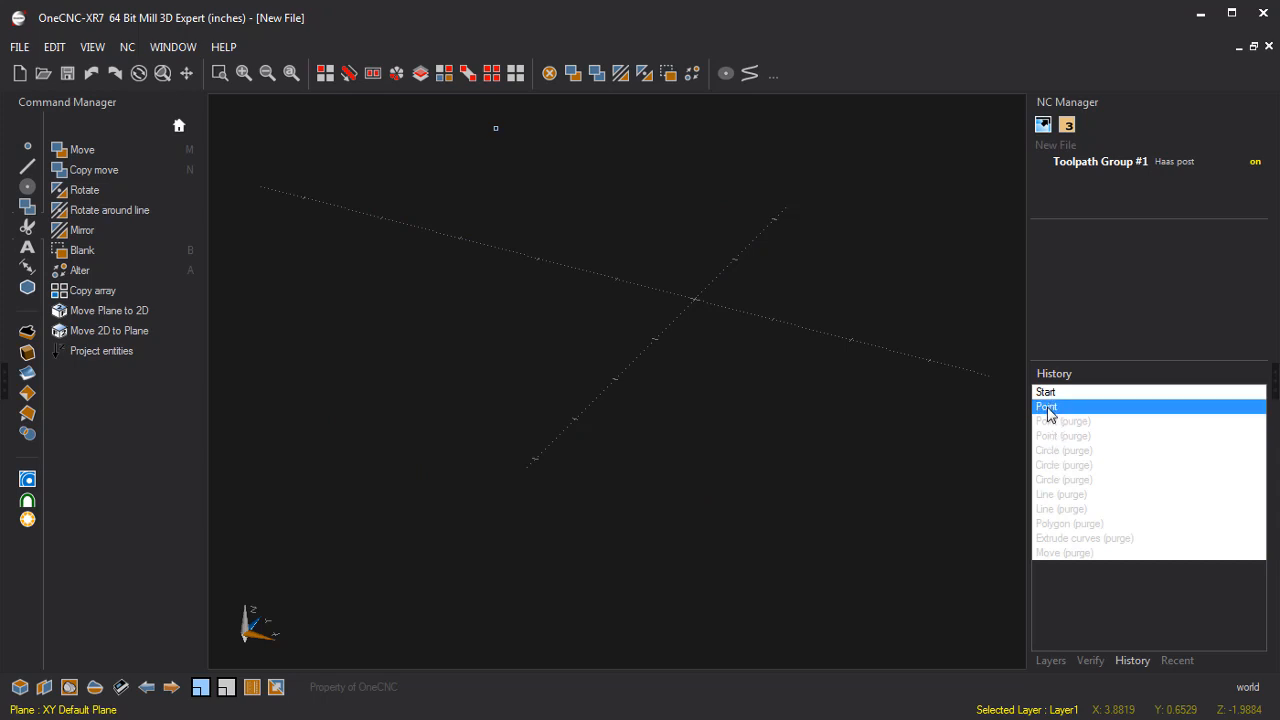
pyautogui.click(1046, 393)
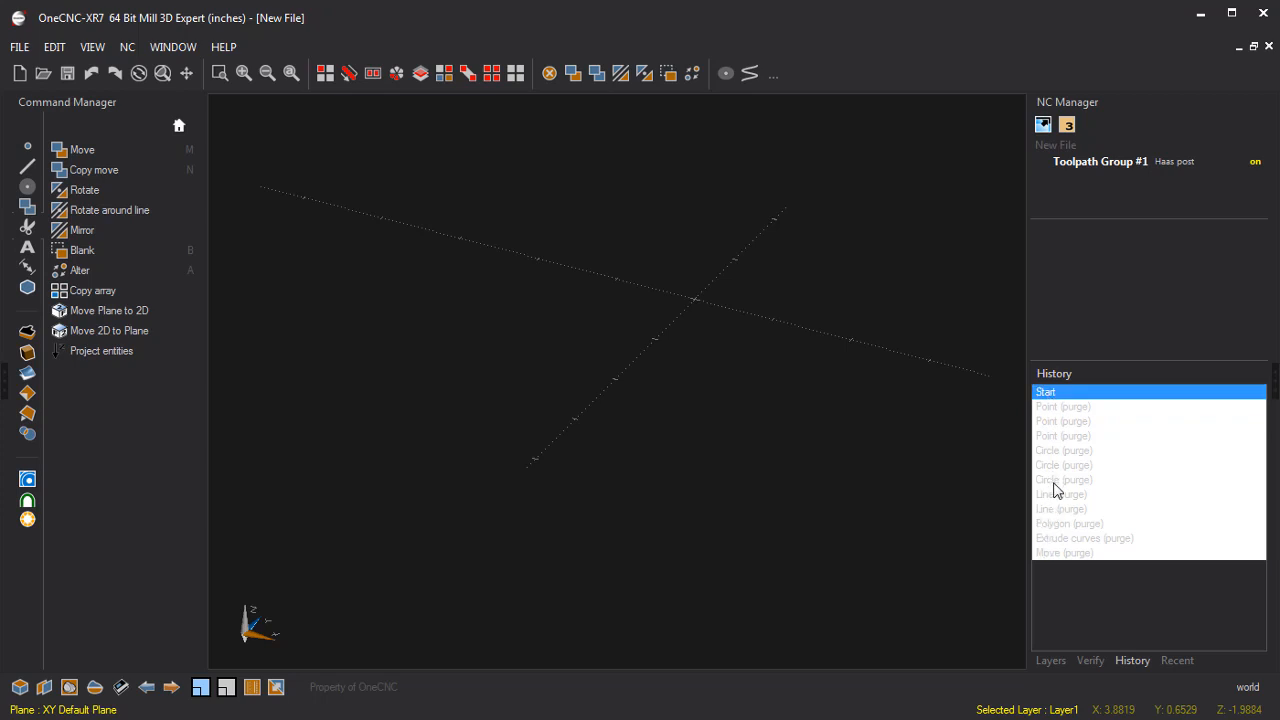
# Roll the model history forward through the circles and the curve extrusion to the final Move operation
pyautogui.click(1054, 481)
pyautogui.click(1049, 466)
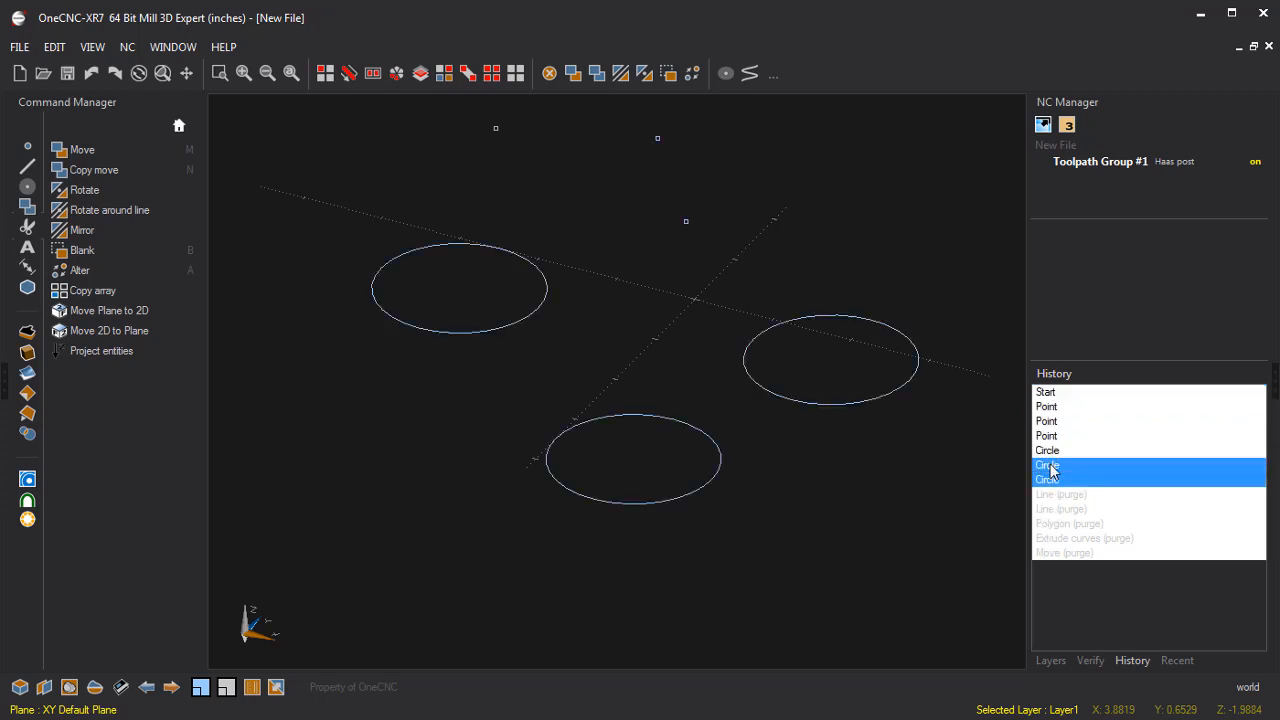
pyautogui.click(1060, 539)
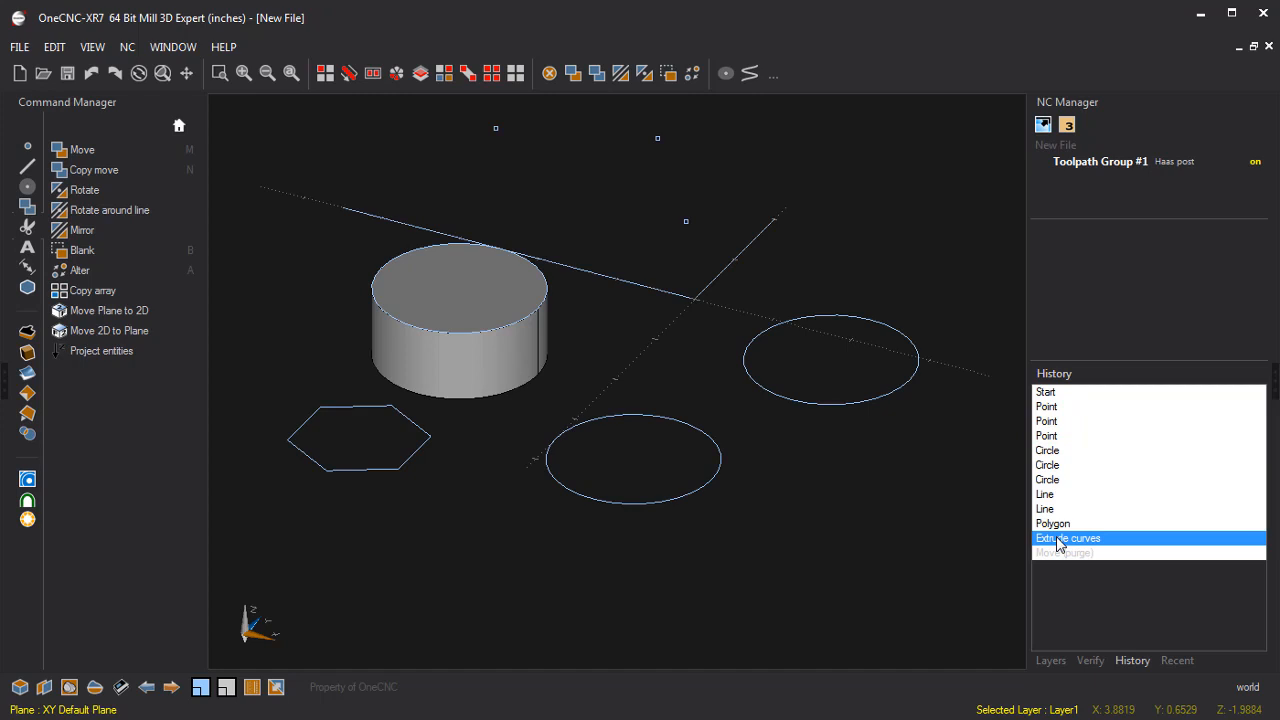
pyautogui.click(1055, 552)
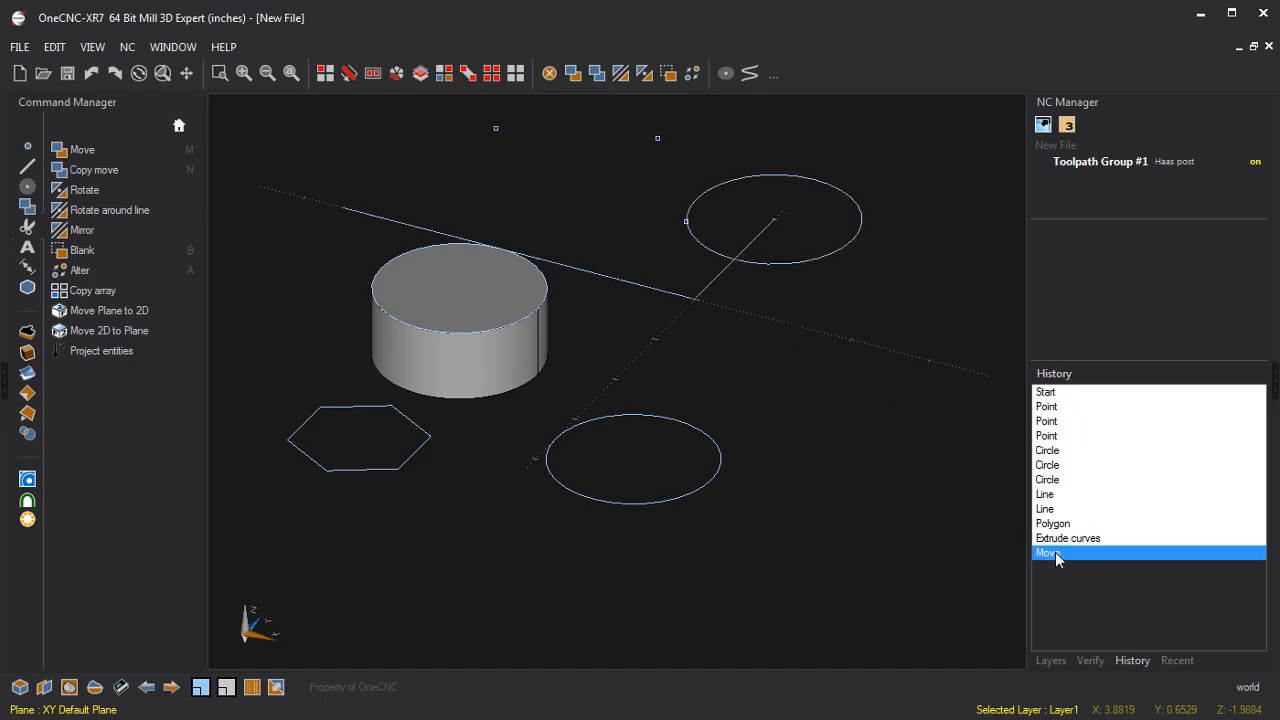
# Step the model history back and forth between the points and circles, finishing at the third circle
pyautogui.click(1047, 480)
pyautogui.click(1046, 424)
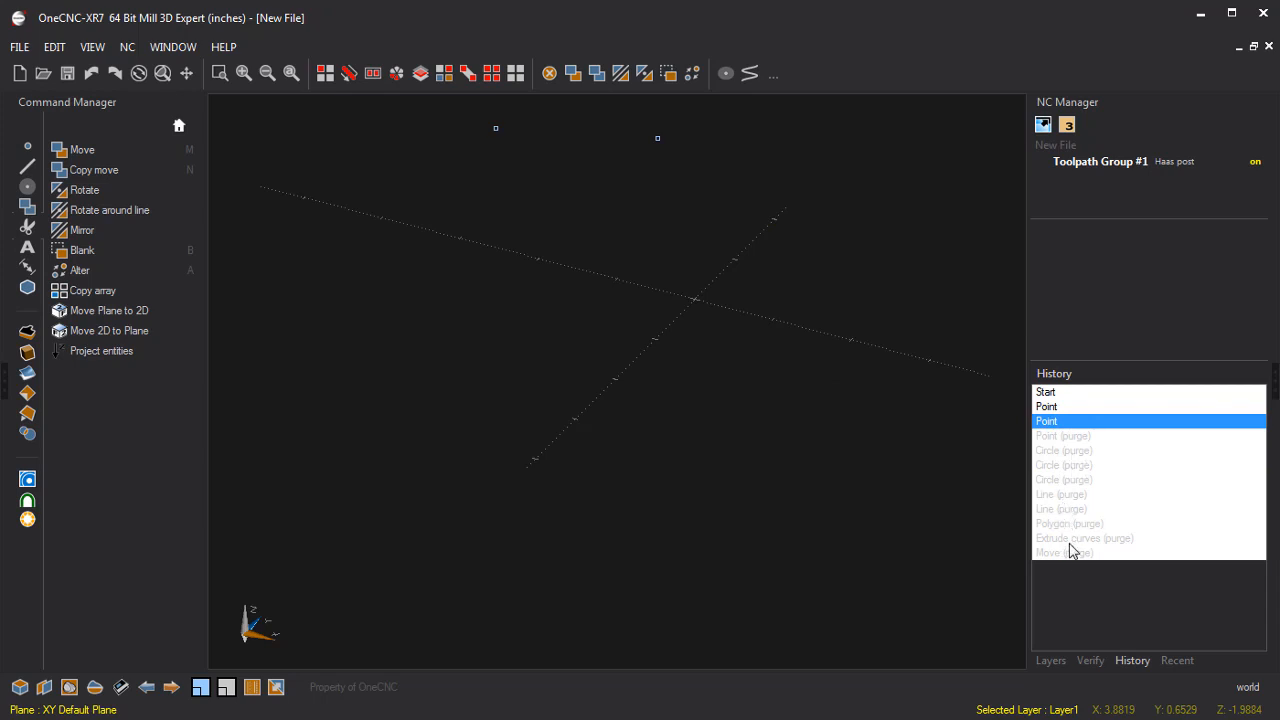
pyautogui.click(1060, 482)
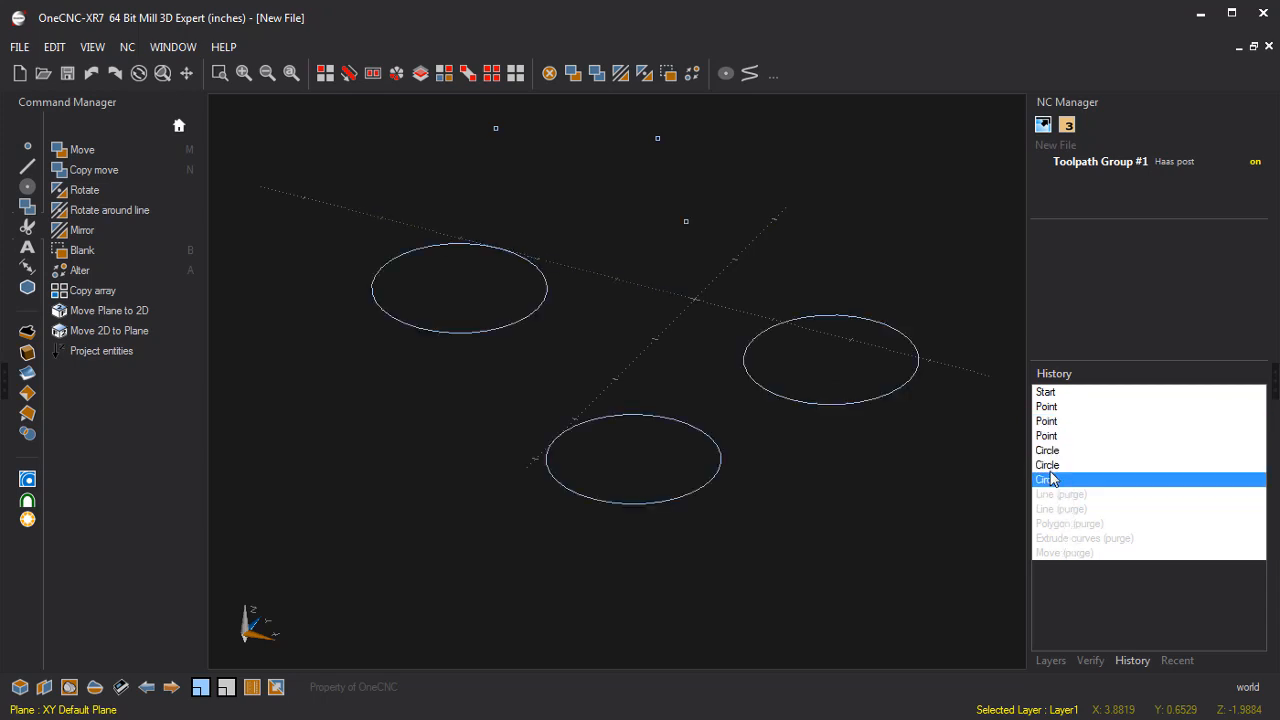
pyautogui.click(1050, 466)
pyautogui.click(1048, 452)
pyautogui.click(1048, 439)
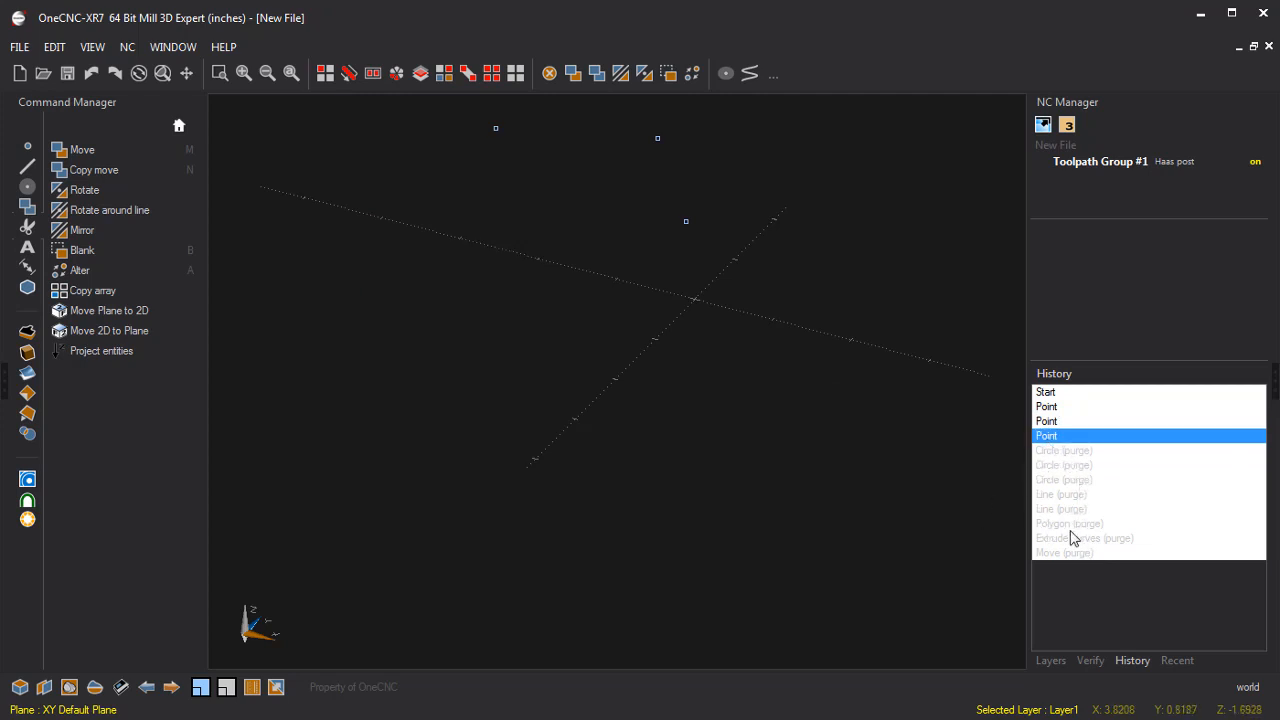
pyautogui.click(1050, 481)
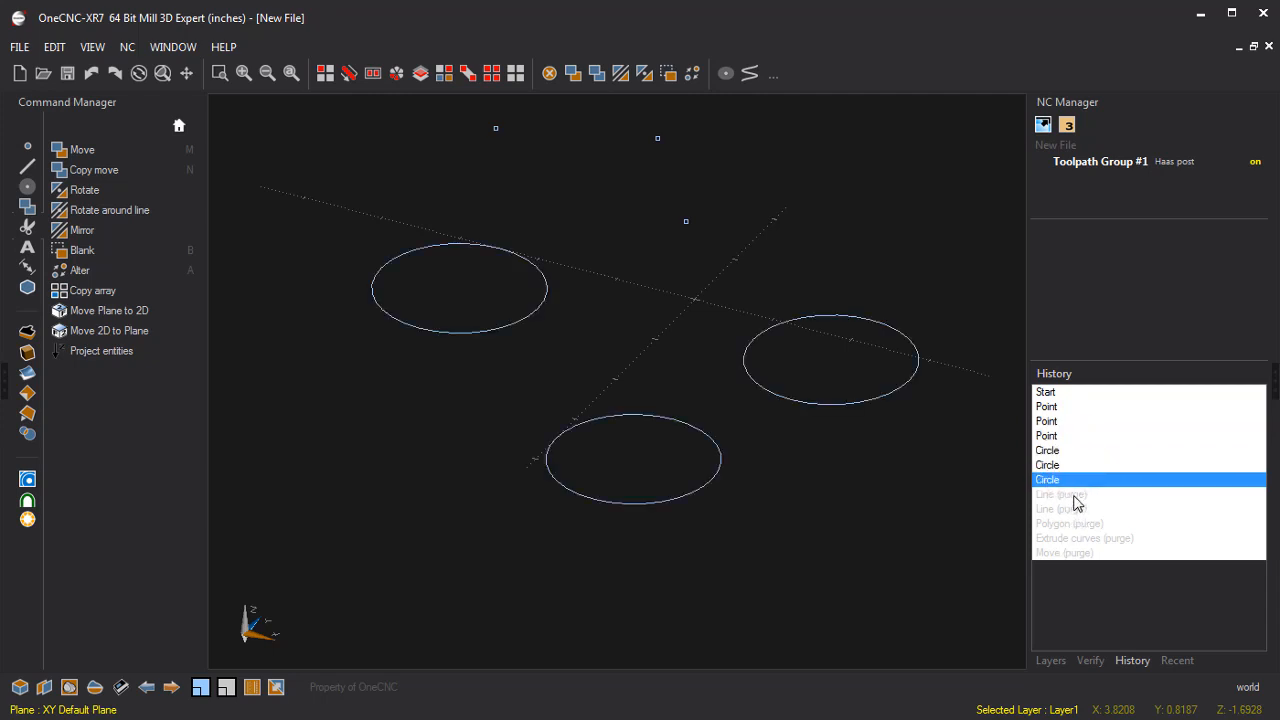
# Roll the model history back to the second point, forward through the circles and lines to the curve extrusion, and back to the third circle
pyautogui.click(1050, 424)
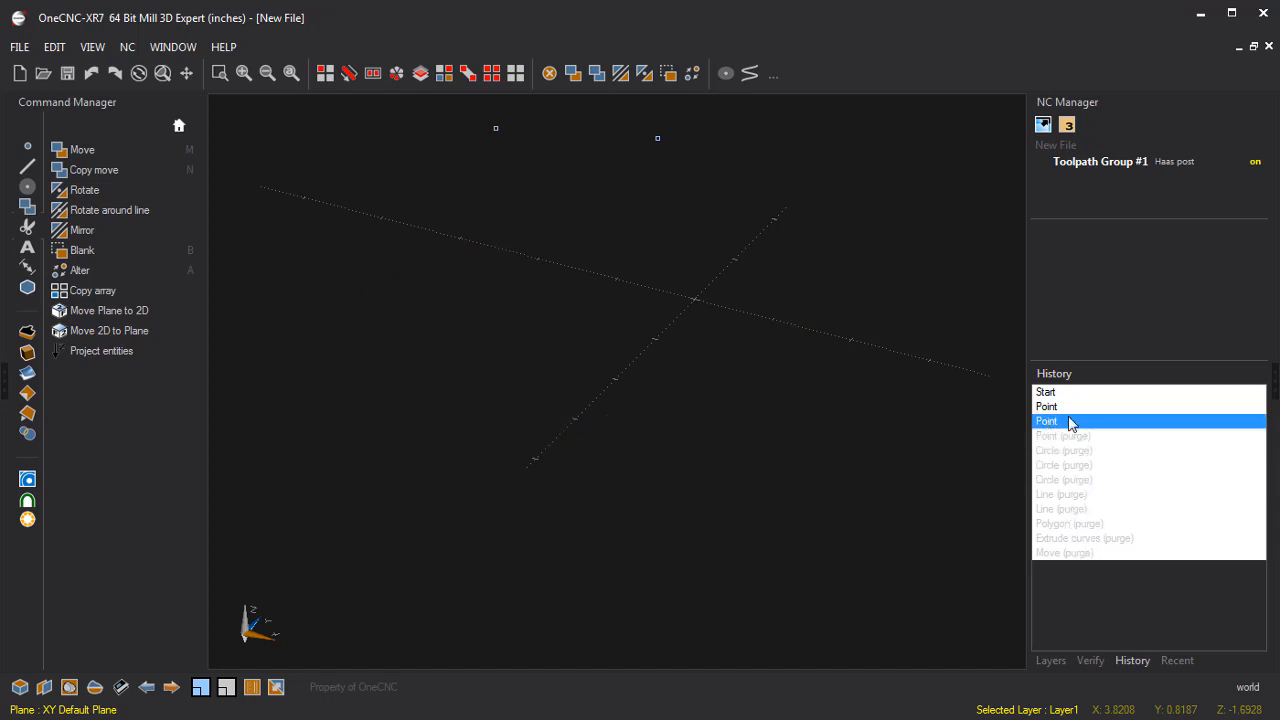
pyautogui.click(1052, 480)
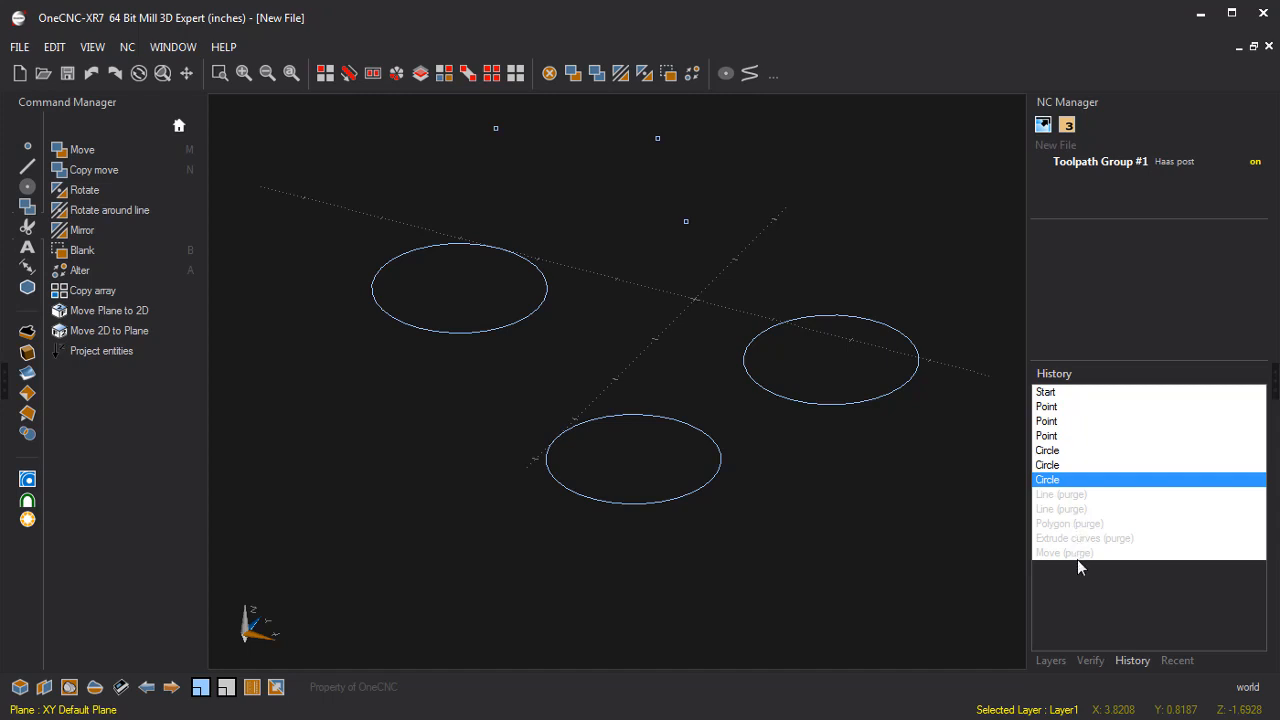
pyautogui.click(1057, 494)
pyautogui.click(1057, 509)
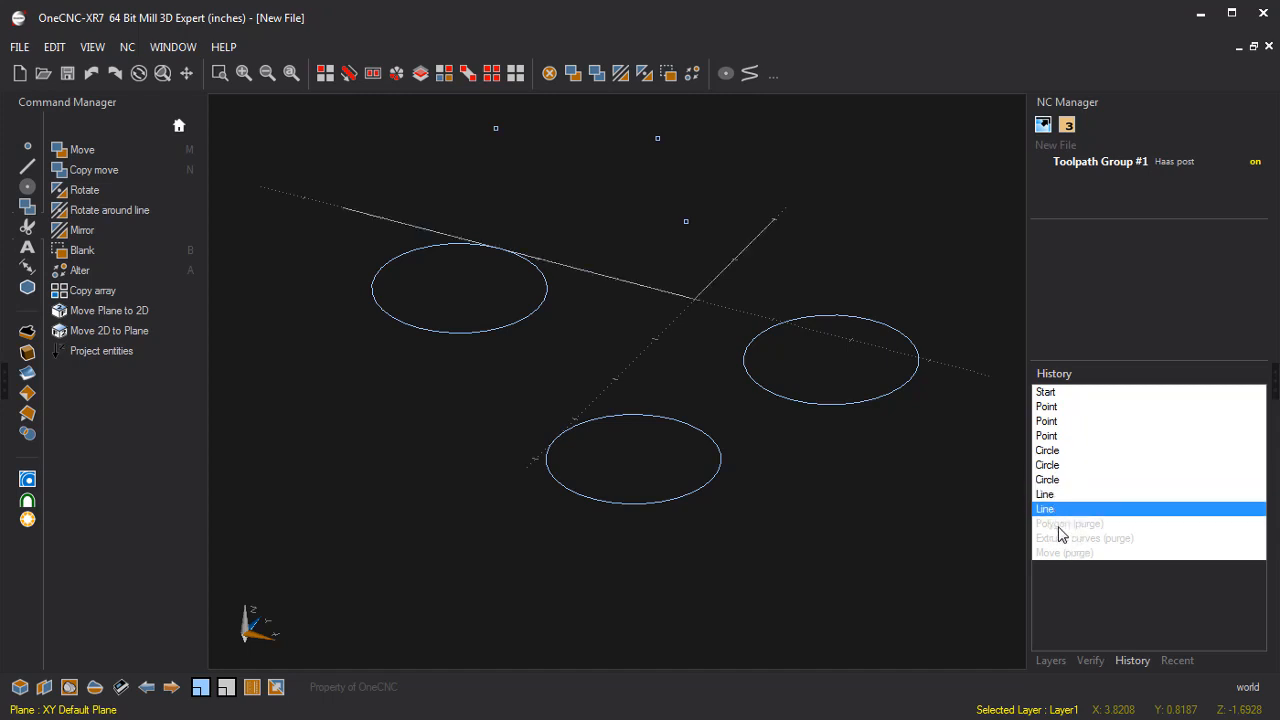
pyautogui.click(1058, 523)
pyautogui.click(1062, 539)
pyautogui.click(1050, 481)
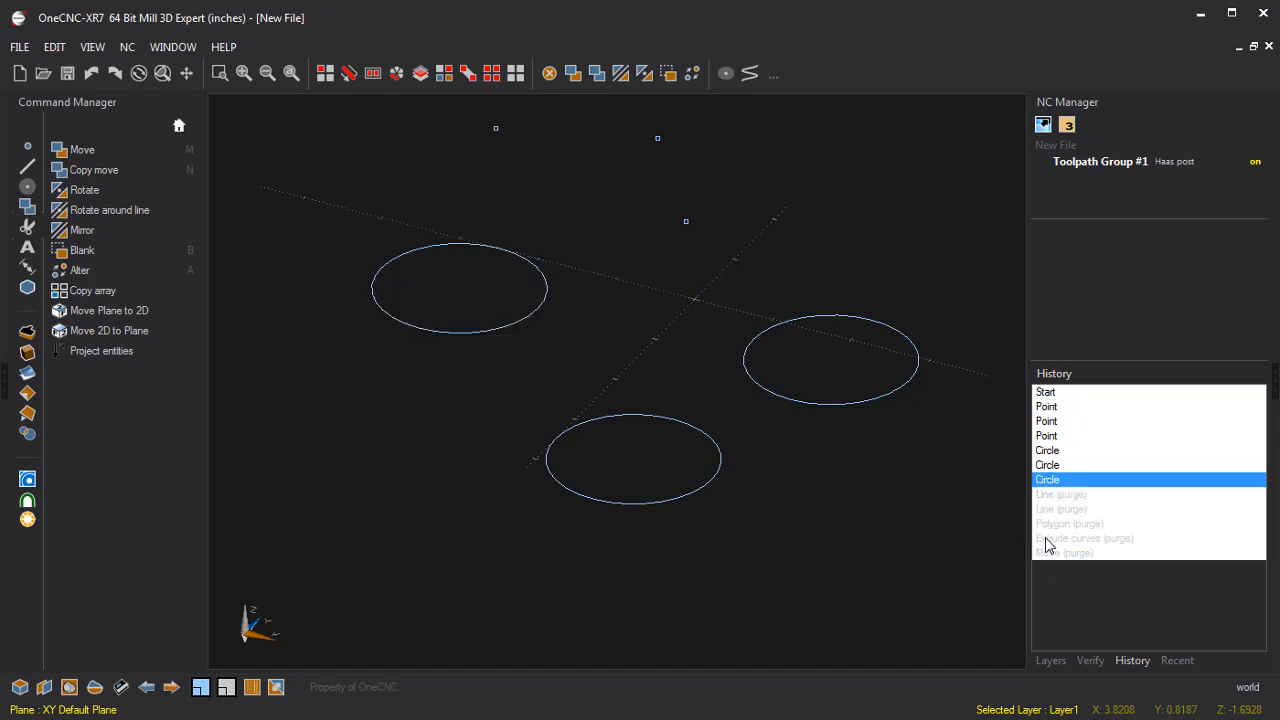
# Draw a line from the origin to the first axis mark in the negative Y direction, branching the history after the third circle
pyautogui.click(27, 166)
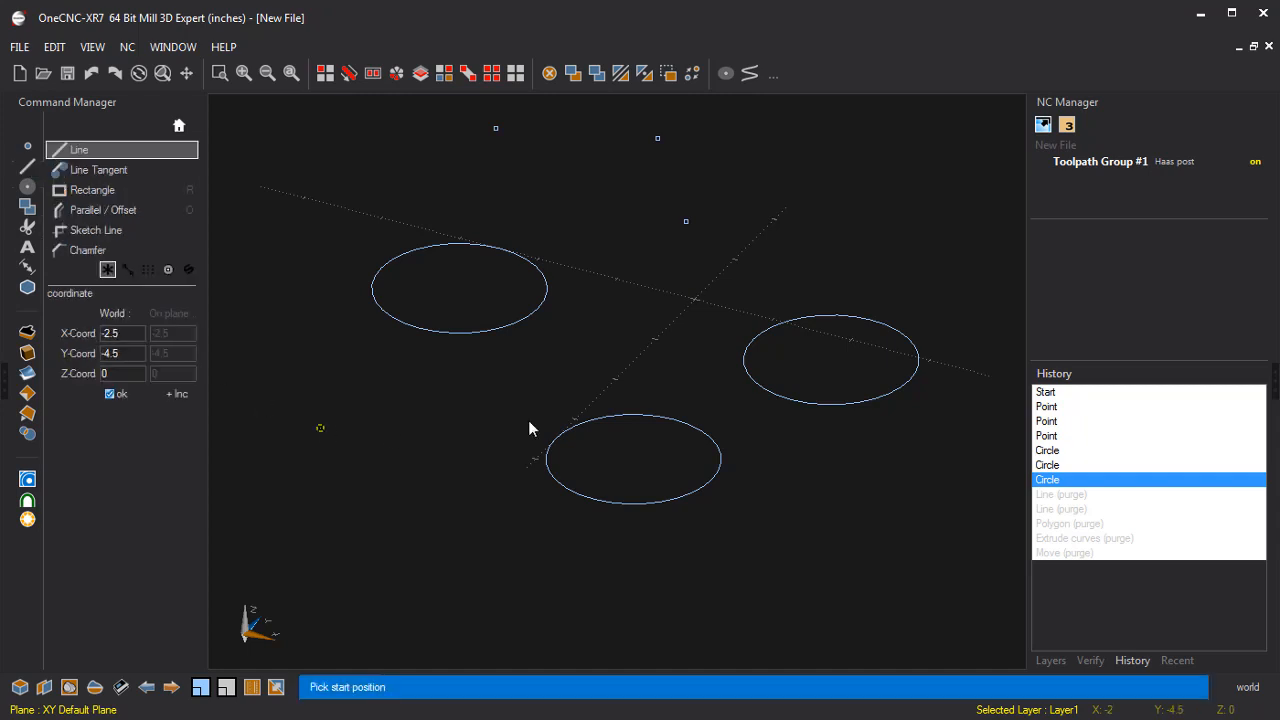
pyautogui.click(691, 306)
pyautogui.click(662, 339)
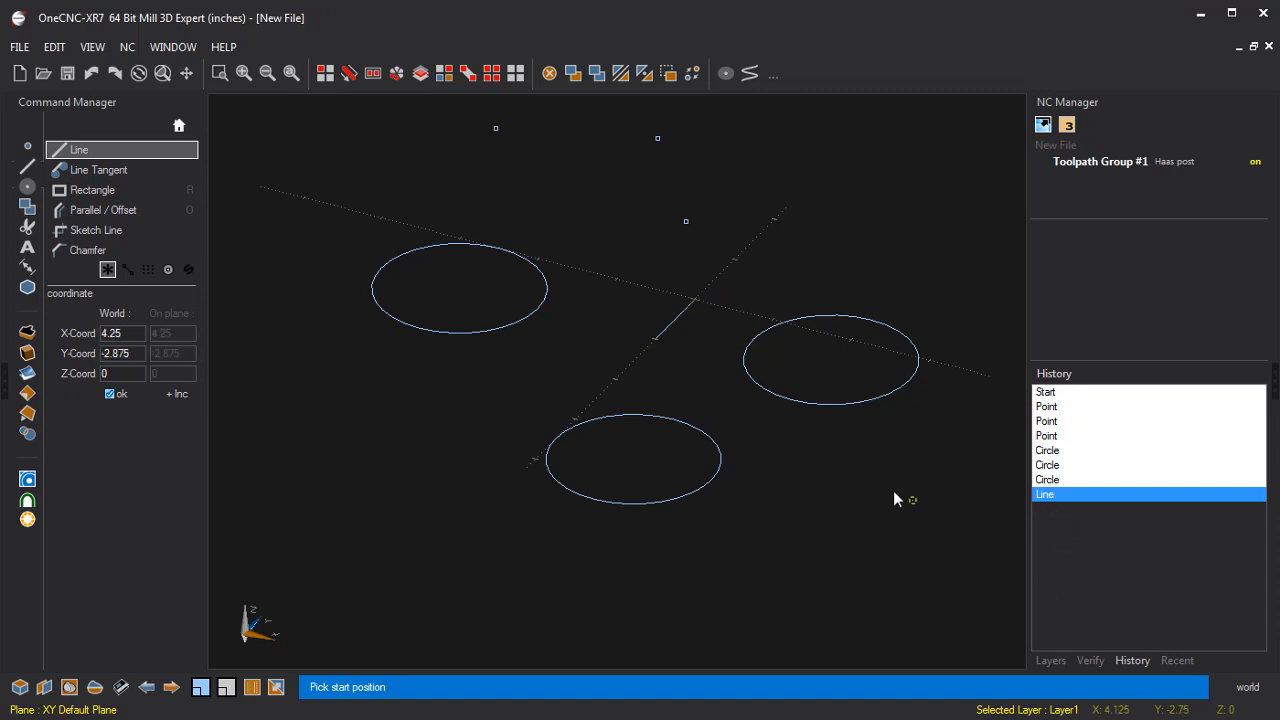
pyautogui.press('Escape')
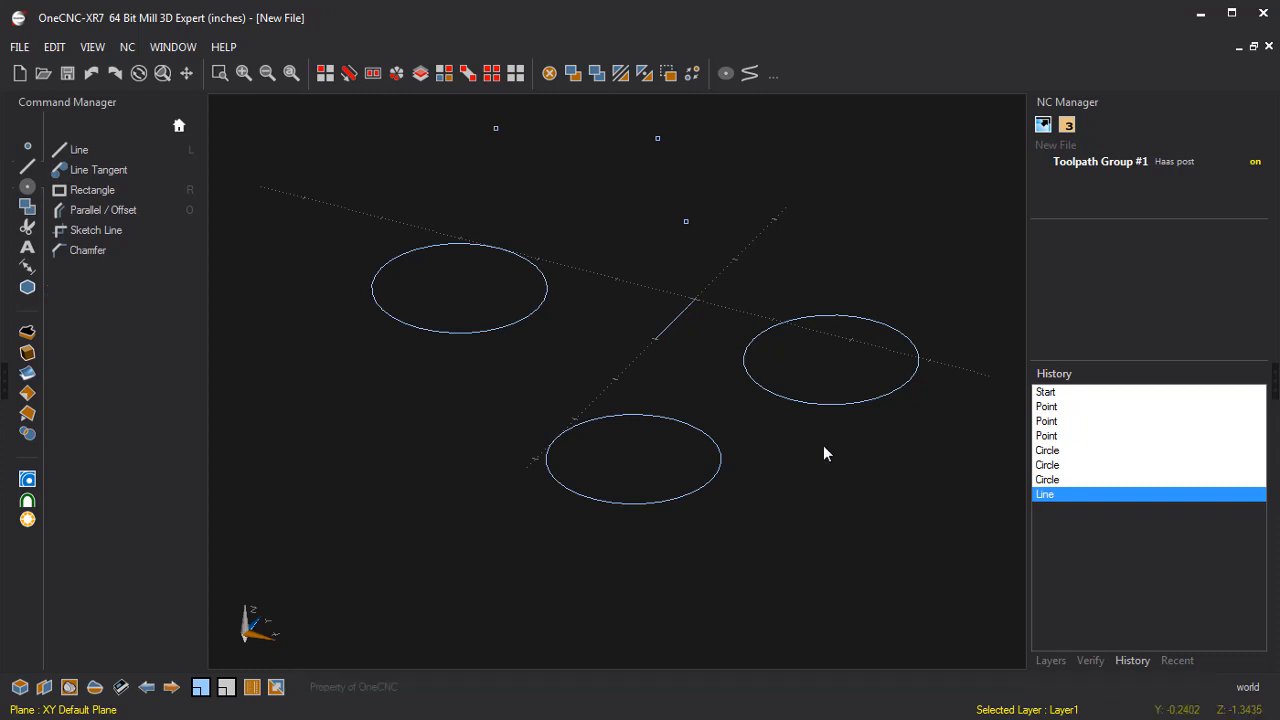
# Roll the model history back to the third point
pyautogui.click(1059, 438)
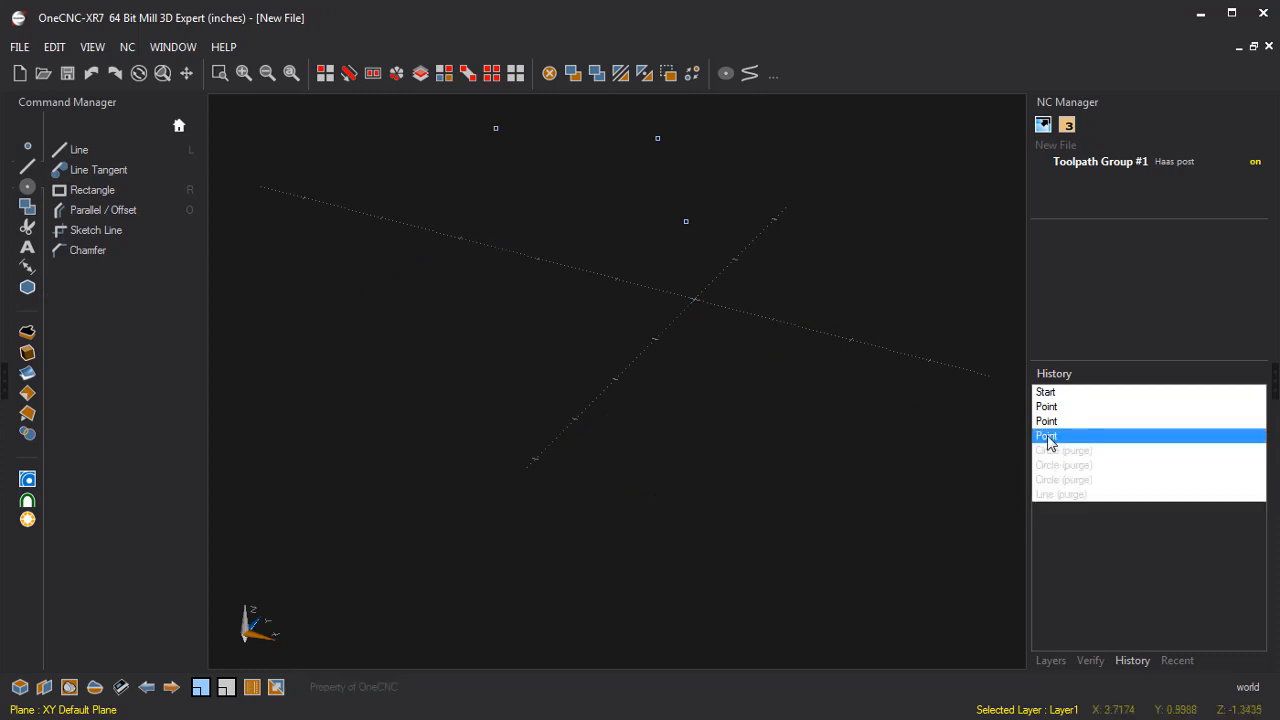